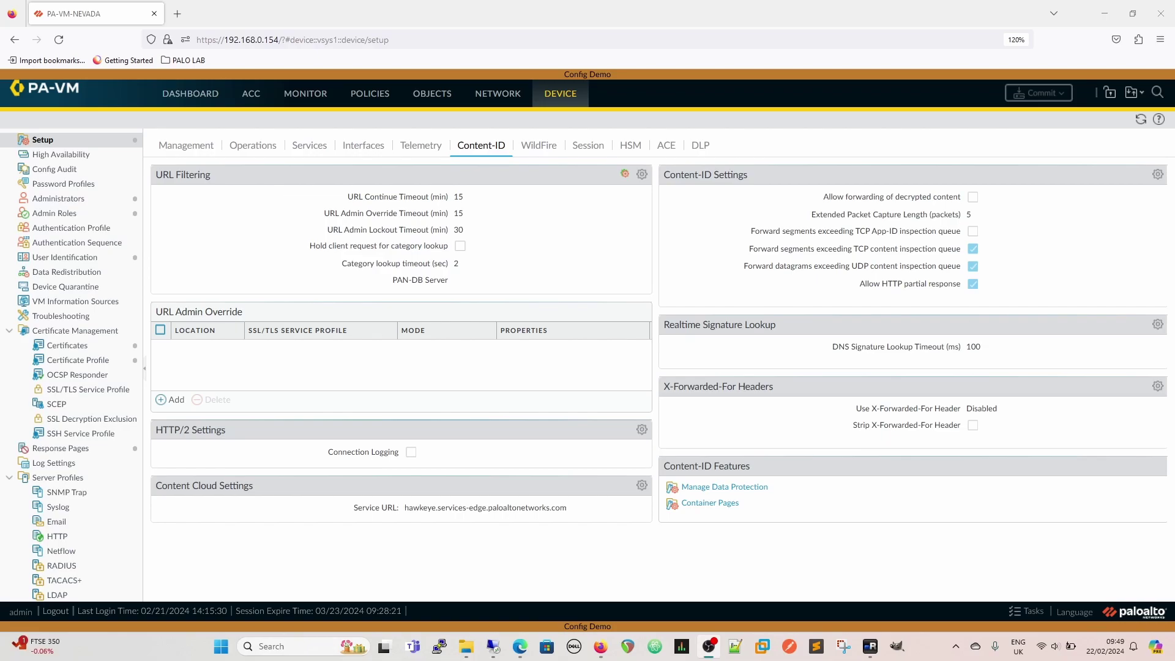
Switch to mRemoteNG, open the saved PA-VM-NEVADA connection, and accept the login banner with yes.
left_click(871, 646)
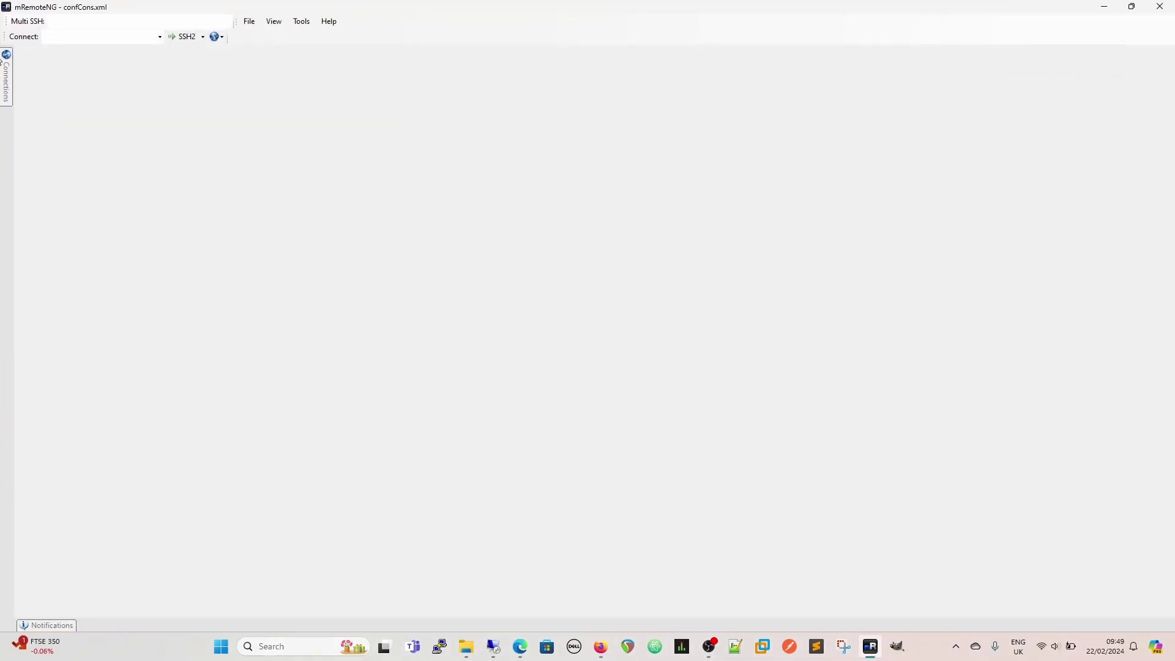
left_click(7, 74)
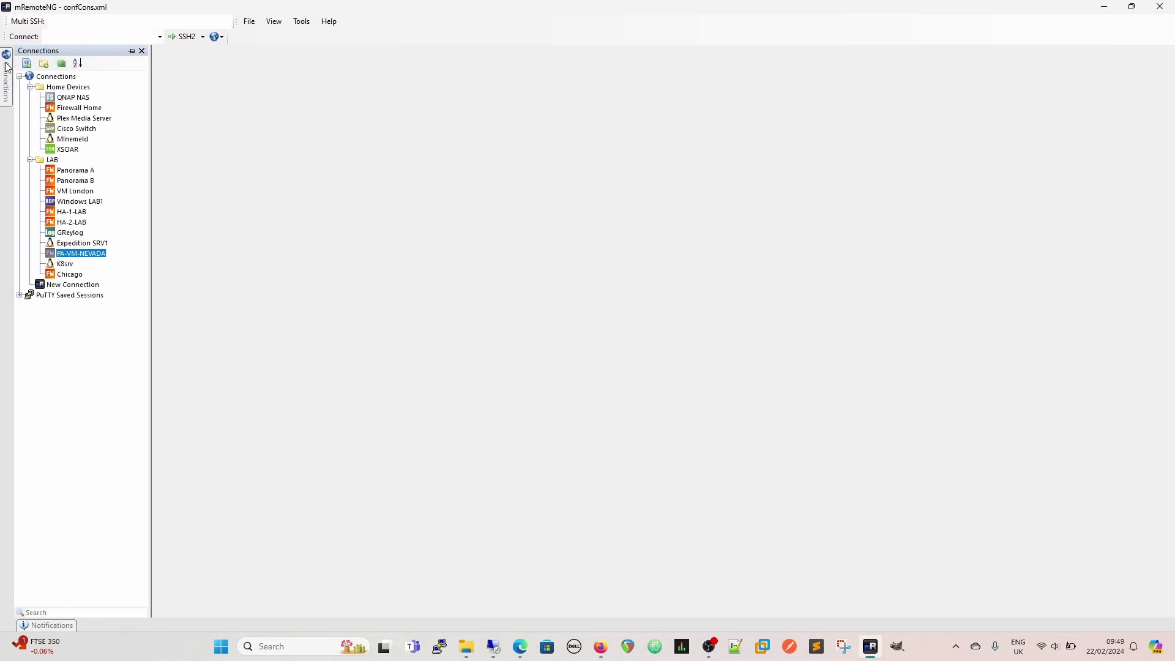
double_click(80, 257)
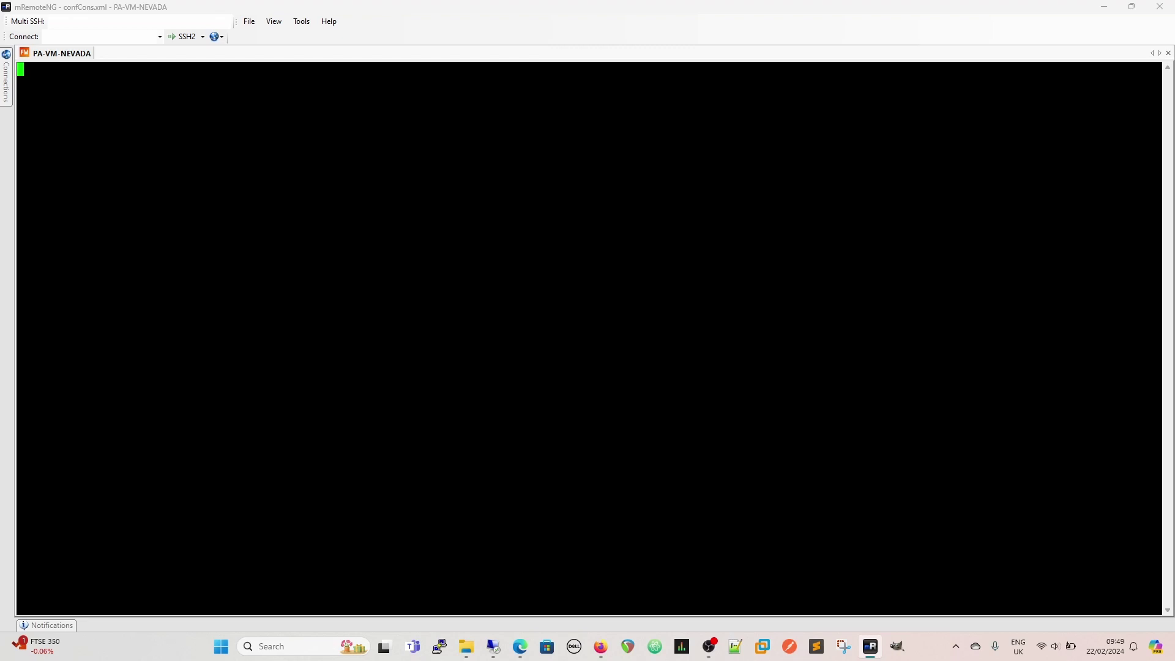
left_click(407, 251)
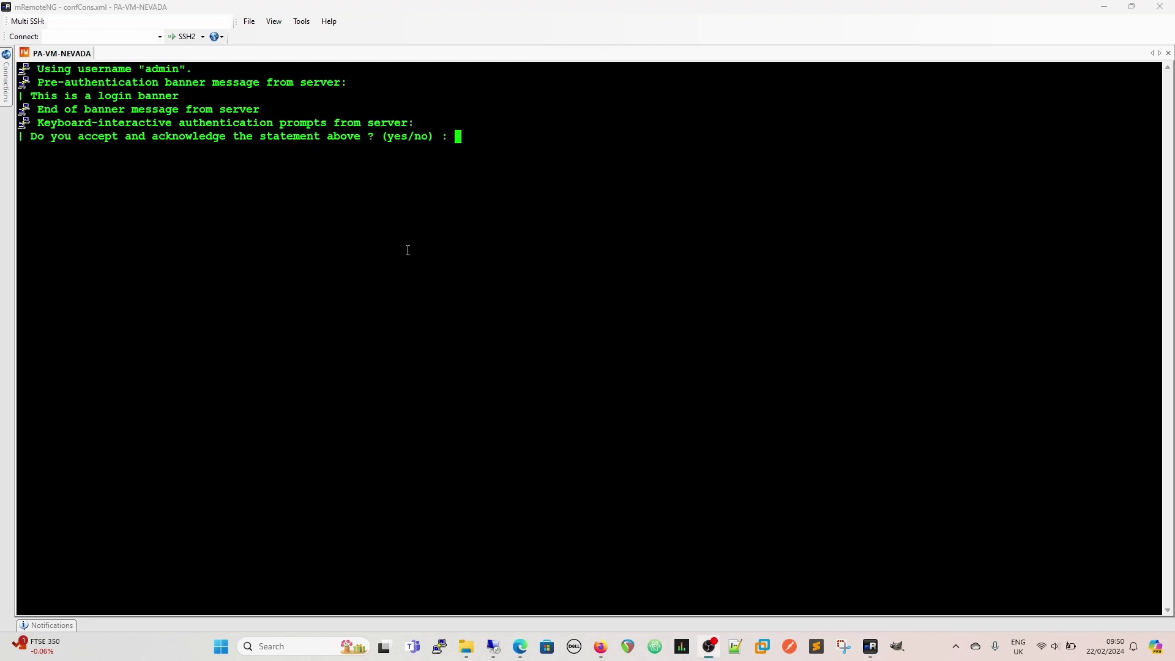
type("yes")
key("Return")
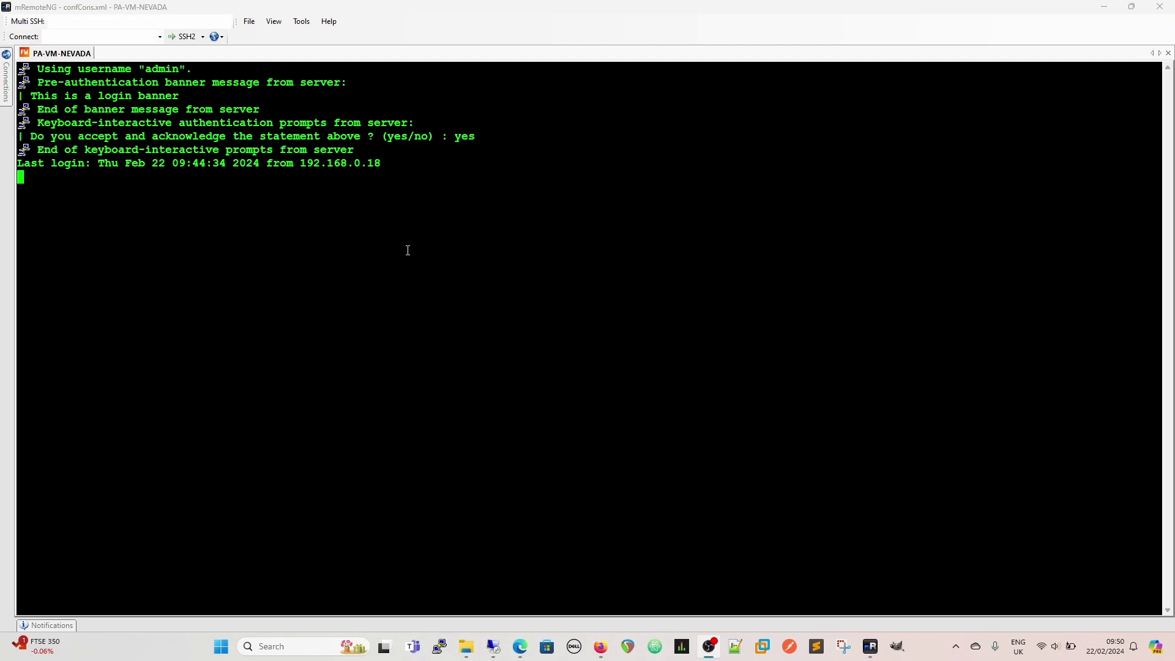
type("c")
key("BackSpace")
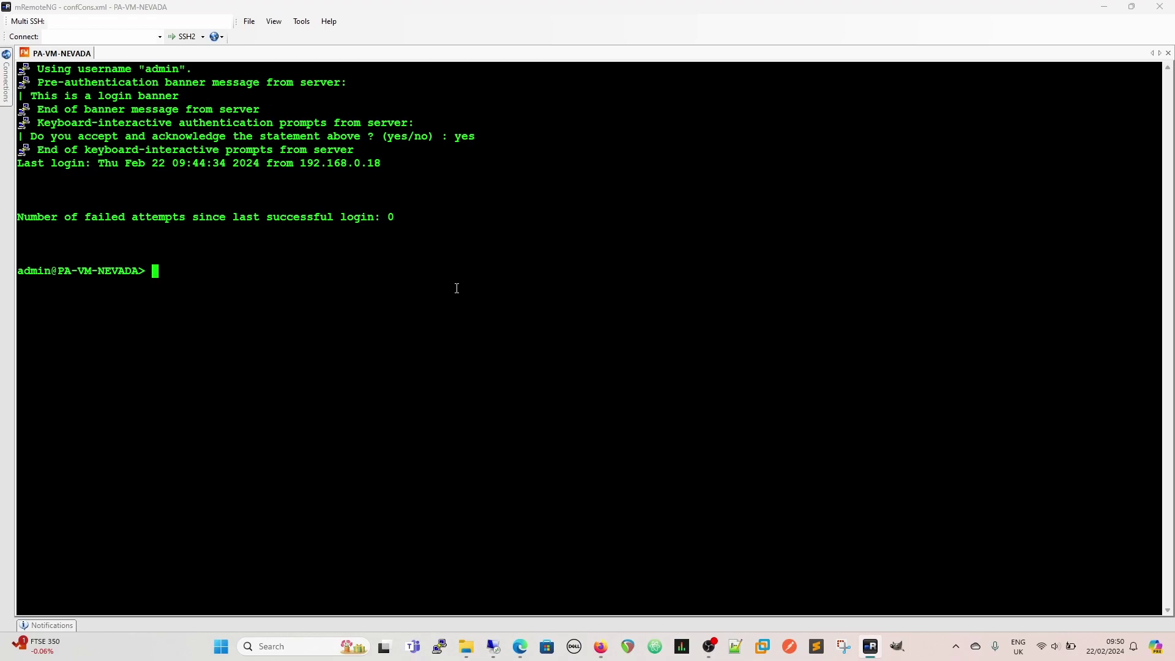
Display the DNS Security cloud connection details by running show dns-proxy dns-signature info.
type("show dns-proxy ")
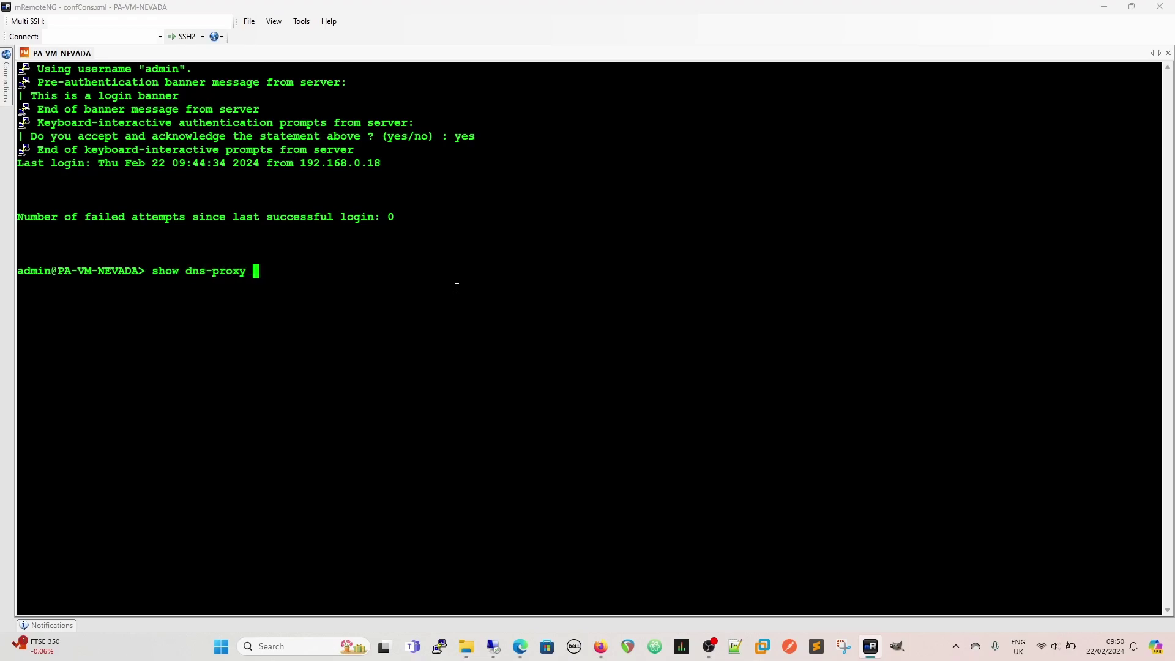
type("dns-")
key("BackSpace")
key("BackSpace")
type("s")
key("Tab")
type("info")
key("Return")
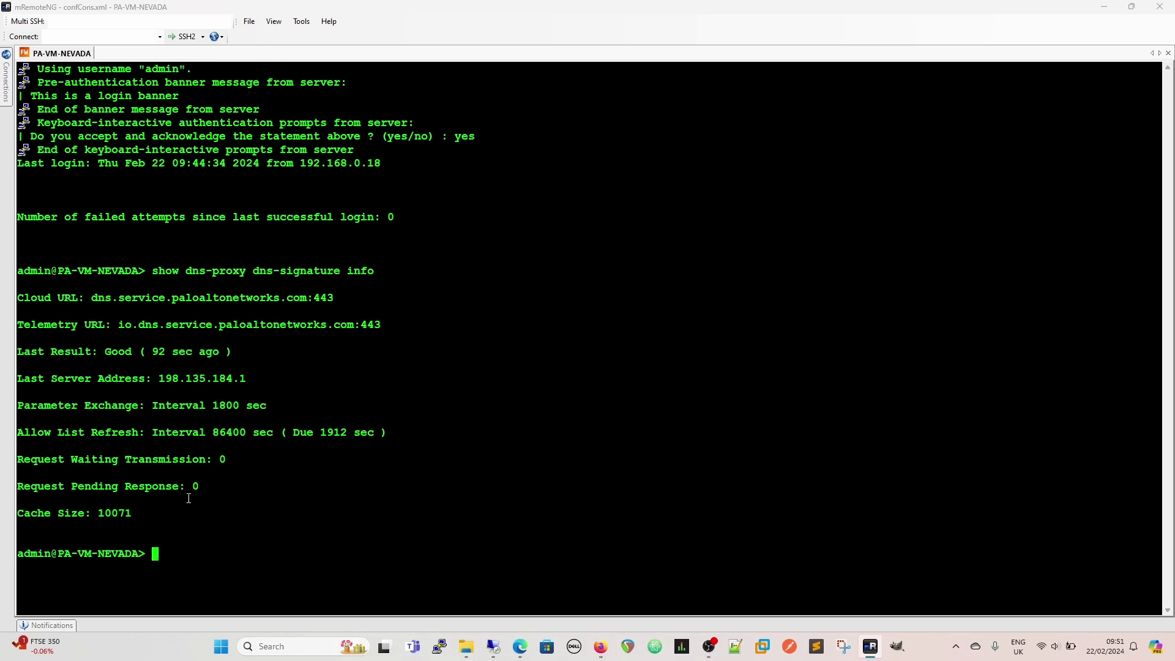
left_click(444, 515)
type("test dns-")
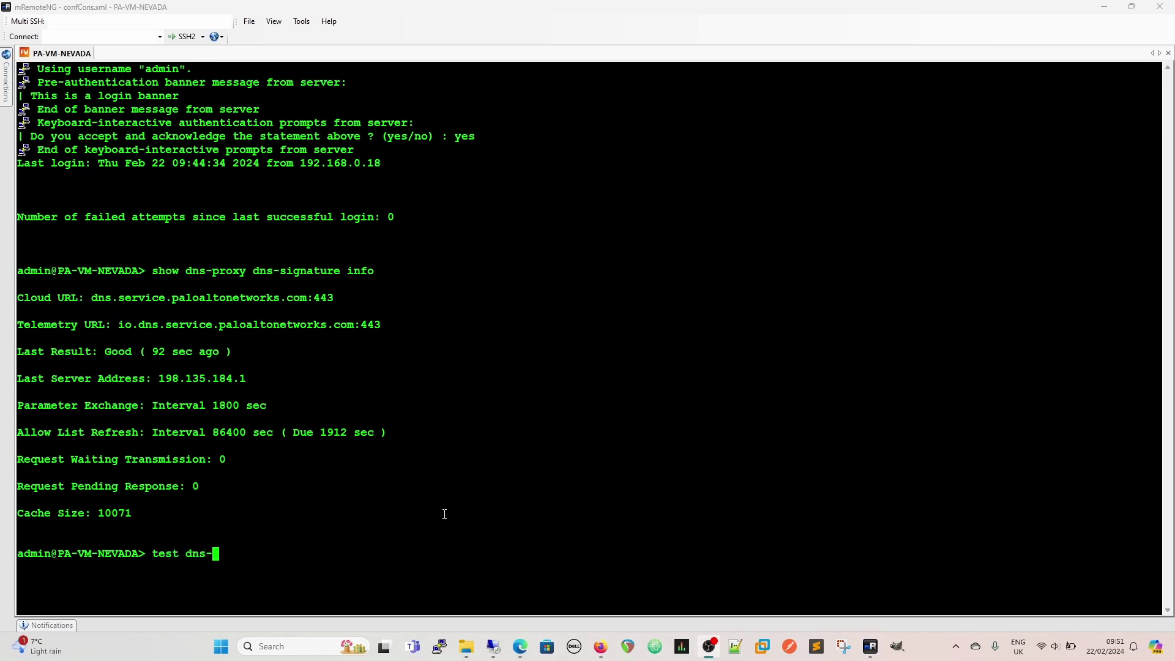
key("Tab")
type("dns-proxy d")
key("Tab")
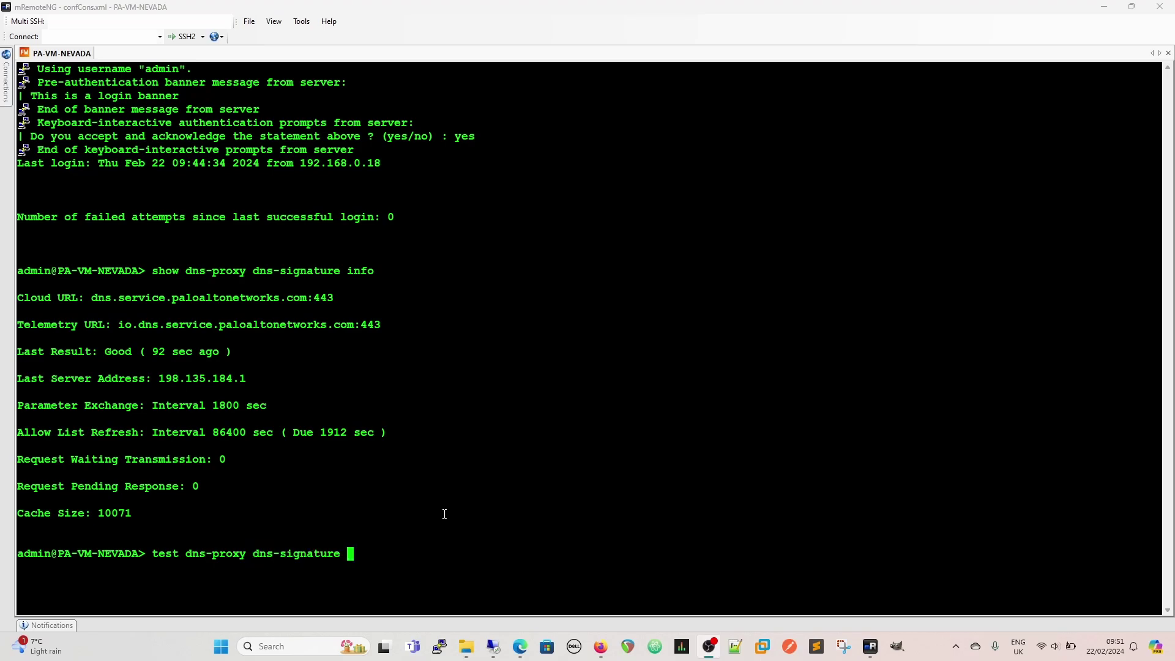
type("fqdn www.cisco.com")
key("Return")
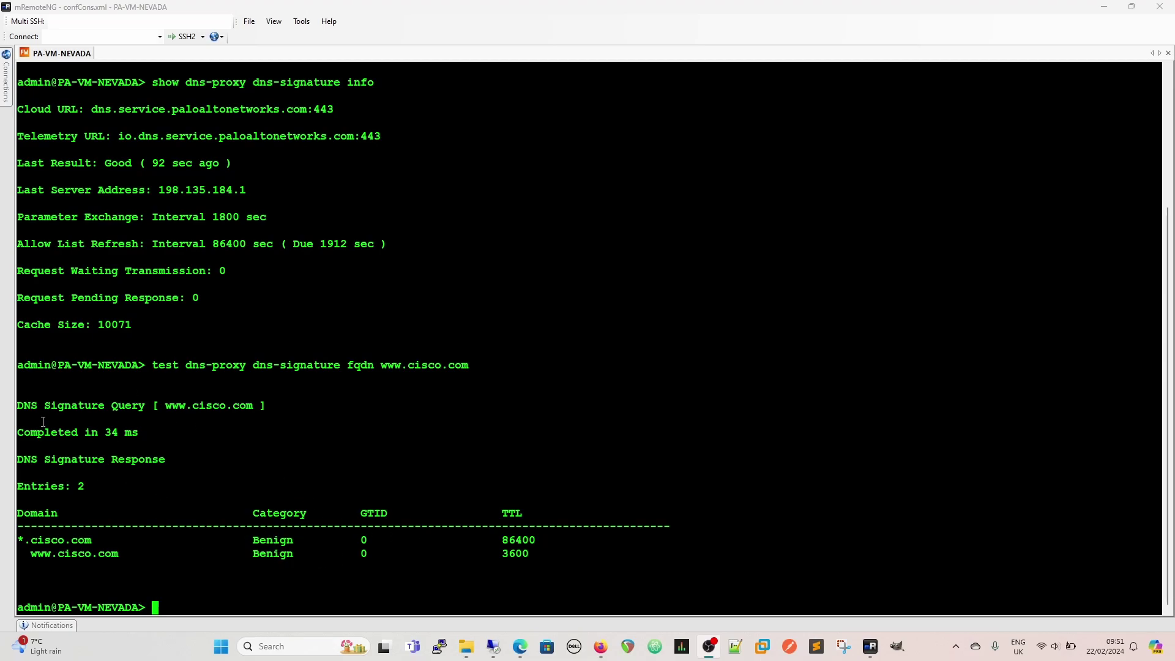
left_click_drag(141, 435, 29, 433)
left_click(196, 441)
Run show dns-proxy dns-signature counters and page through the output.
type("sh")
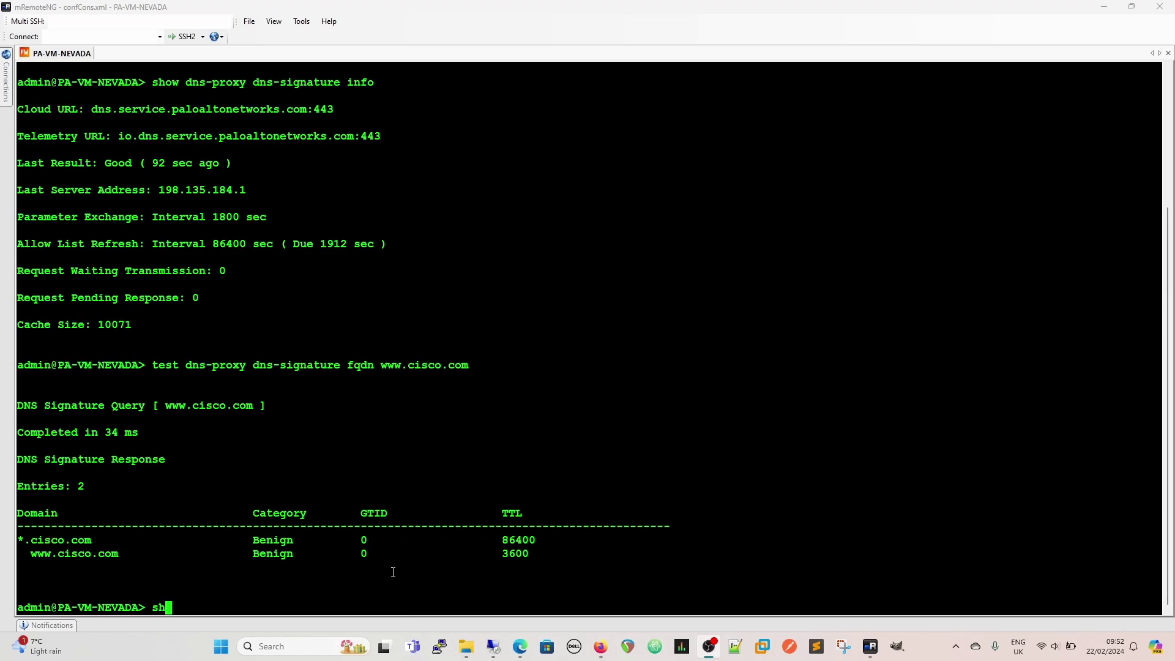
type("ow dns-proxy dns-signature counters")
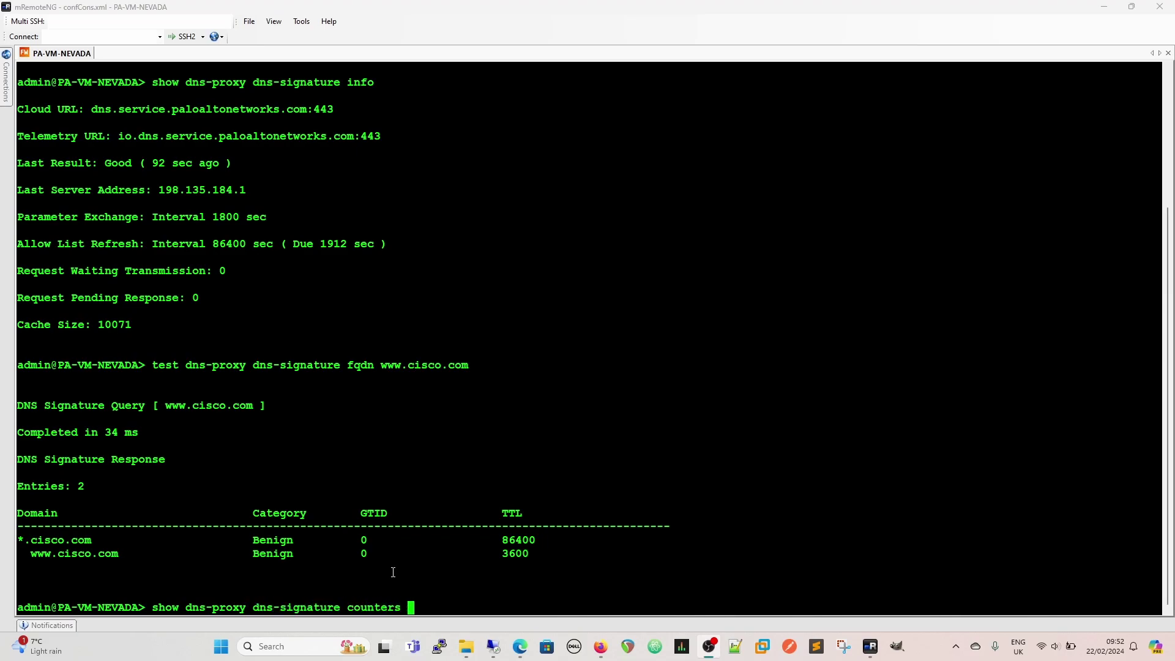
key("Return")
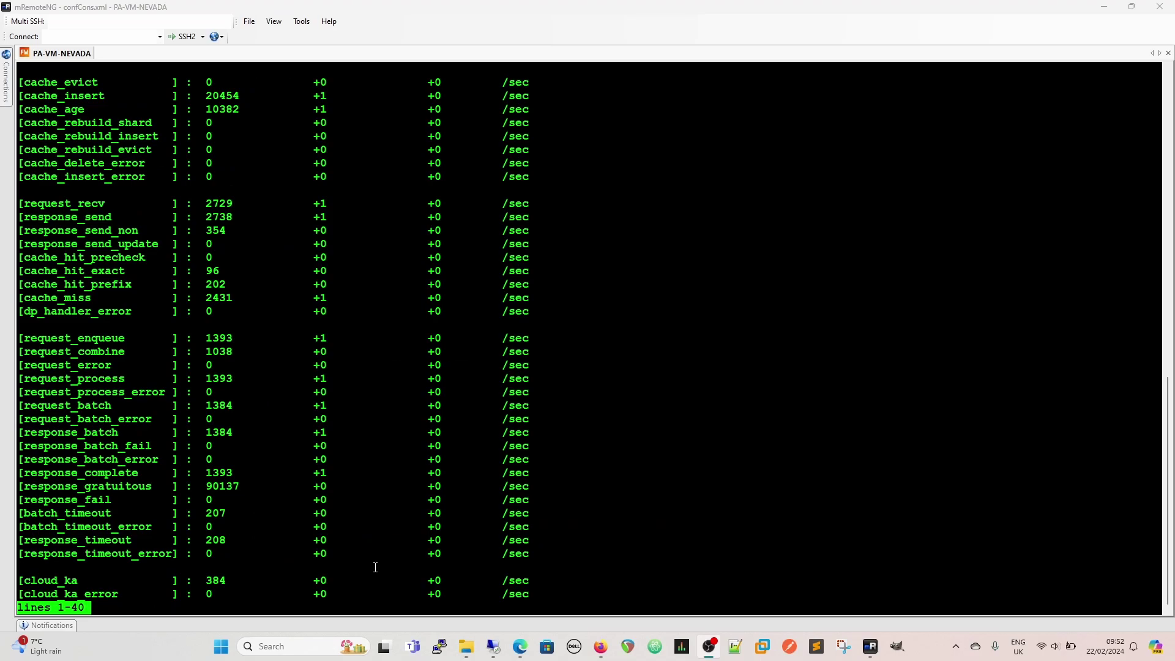
key("space")
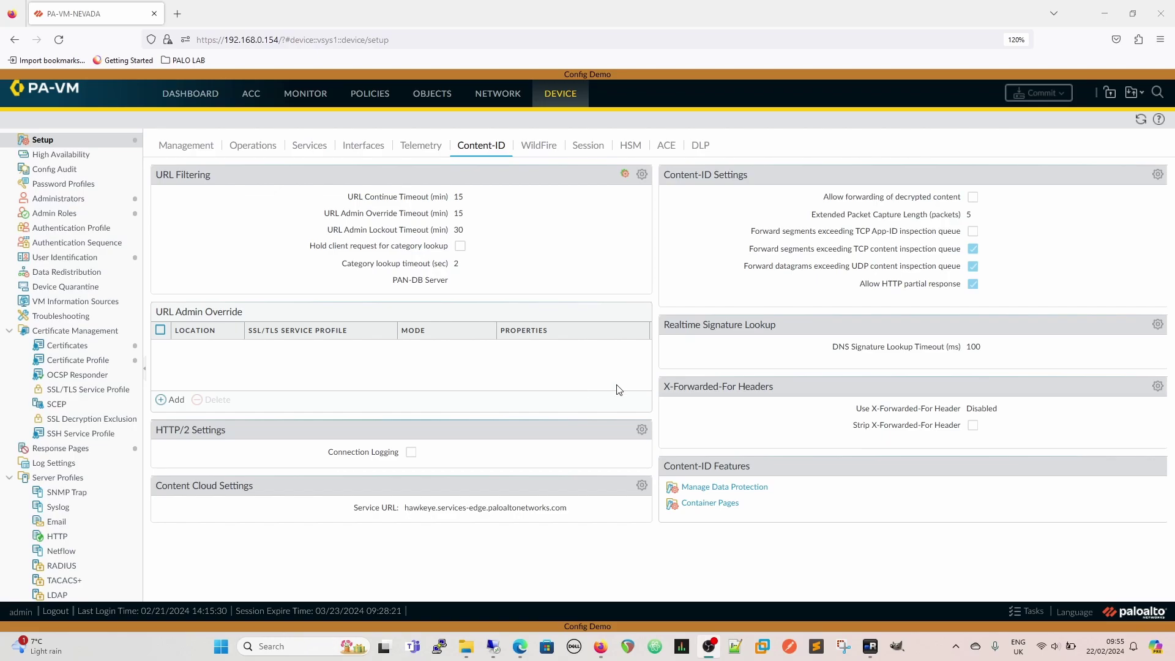
In the PA-VM-NEVADA web interface in Firefox, set the Realtime Signature Lookup's DNS Signature Lookup Timeout to 200 ms.
left_click(1158, 325)
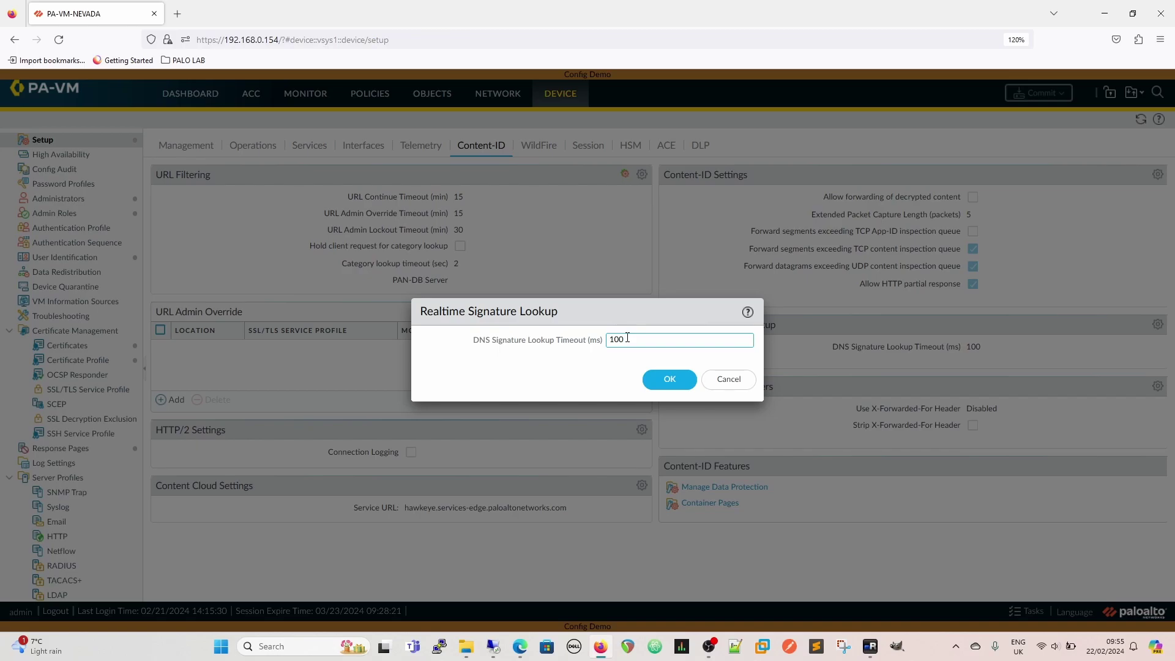
double_click(628, 338)
type("20")
left_click(669, 380)
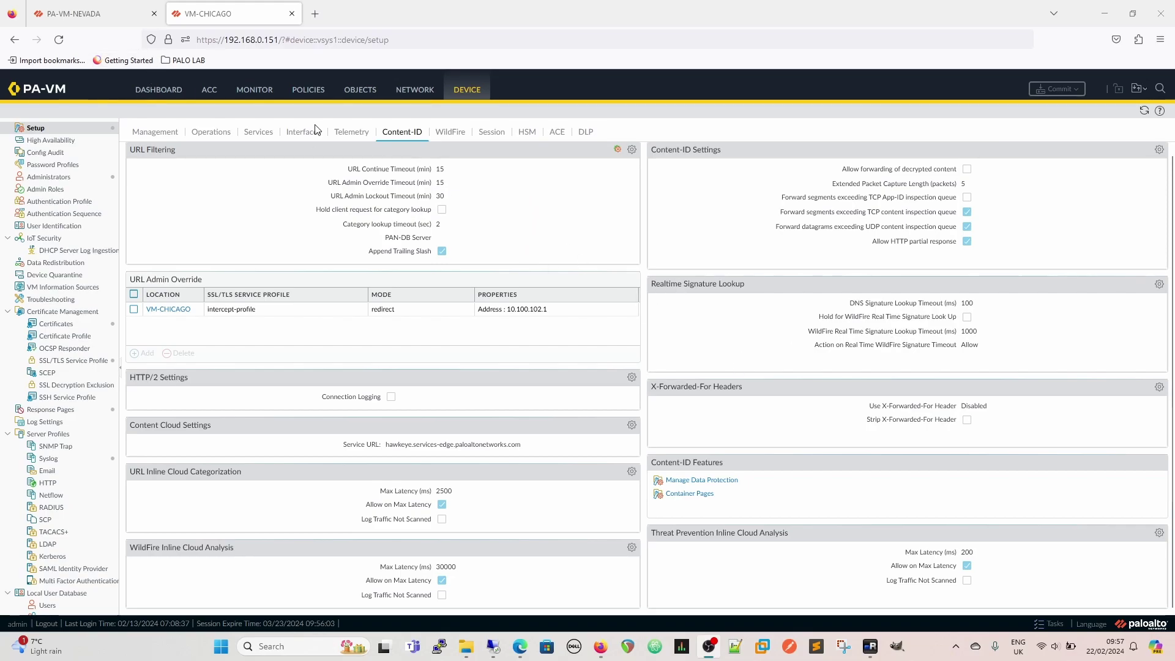
Compare PA-VM-NEVADA's Content-ID settings with VM-CHICAGO's, inspect VM-CHICAGO's Realtime Signature Lookup options, and leave them unchanged.
left_click(70, 13)
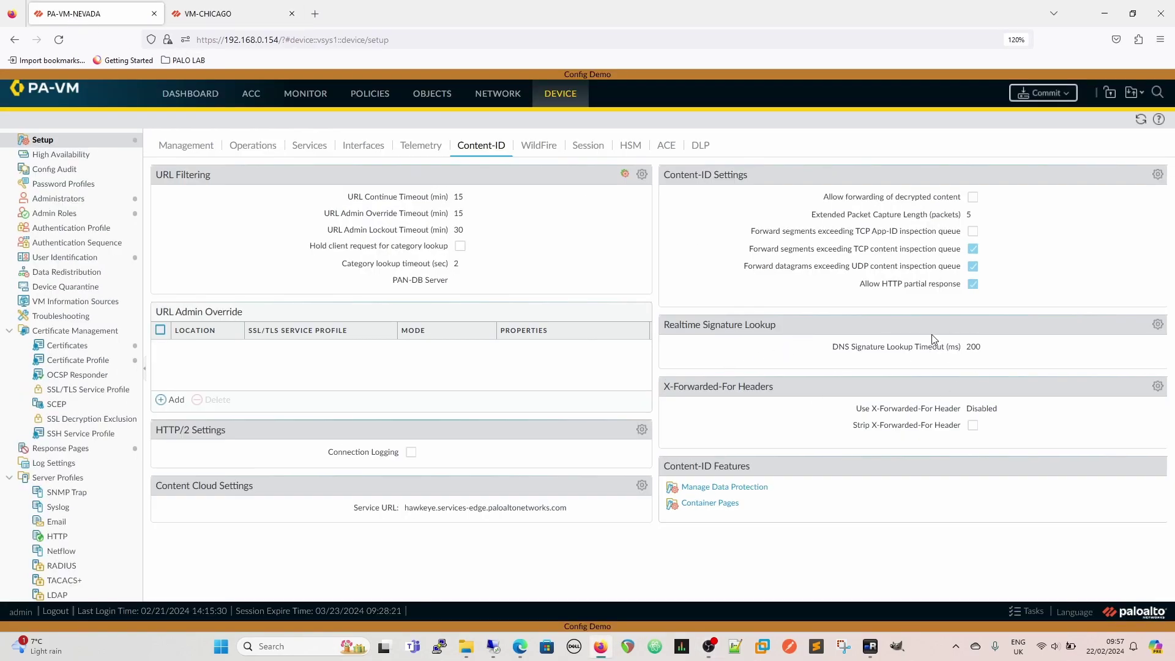
left_click(207, 17)
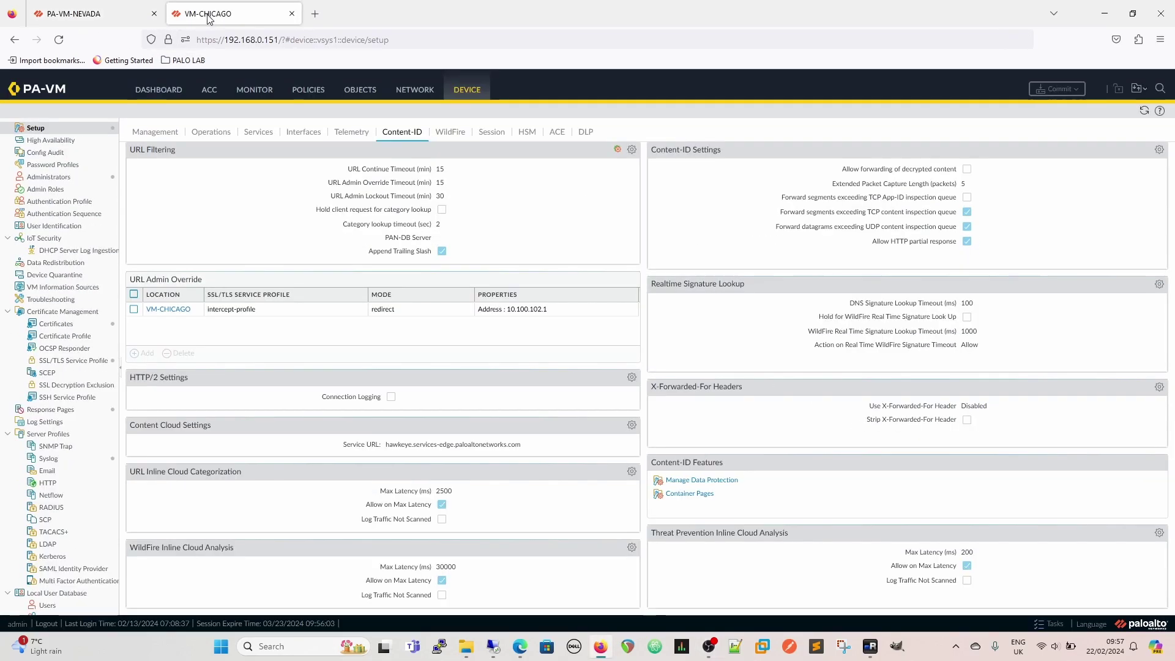
left_click(1159, 285)
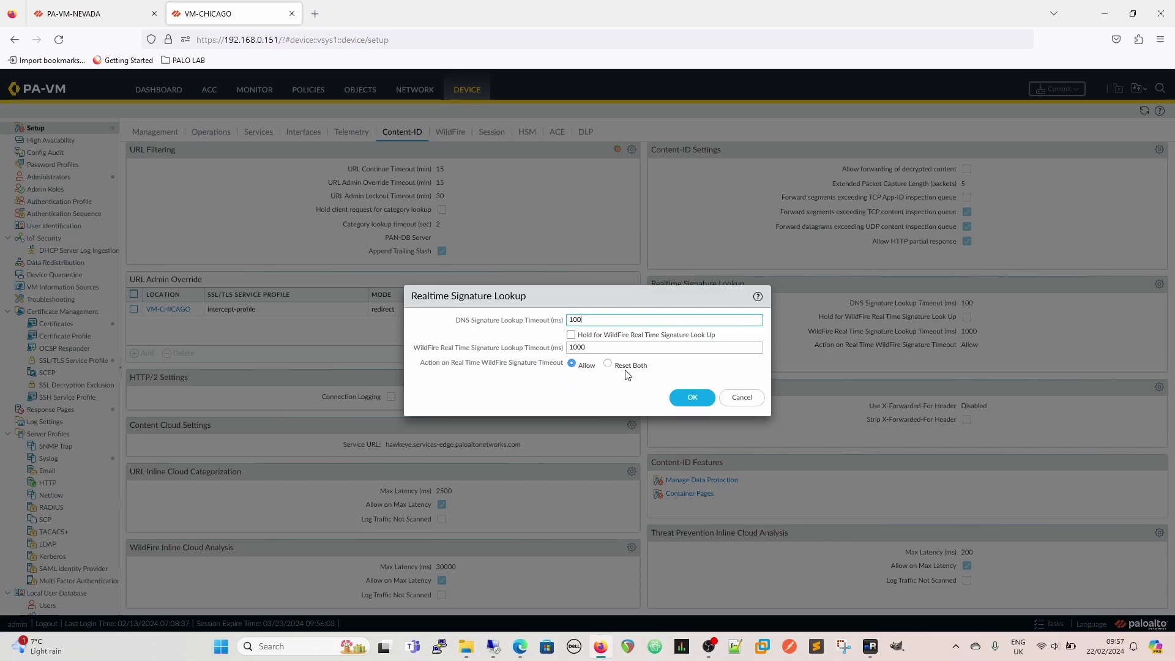
left_click(742, 398)
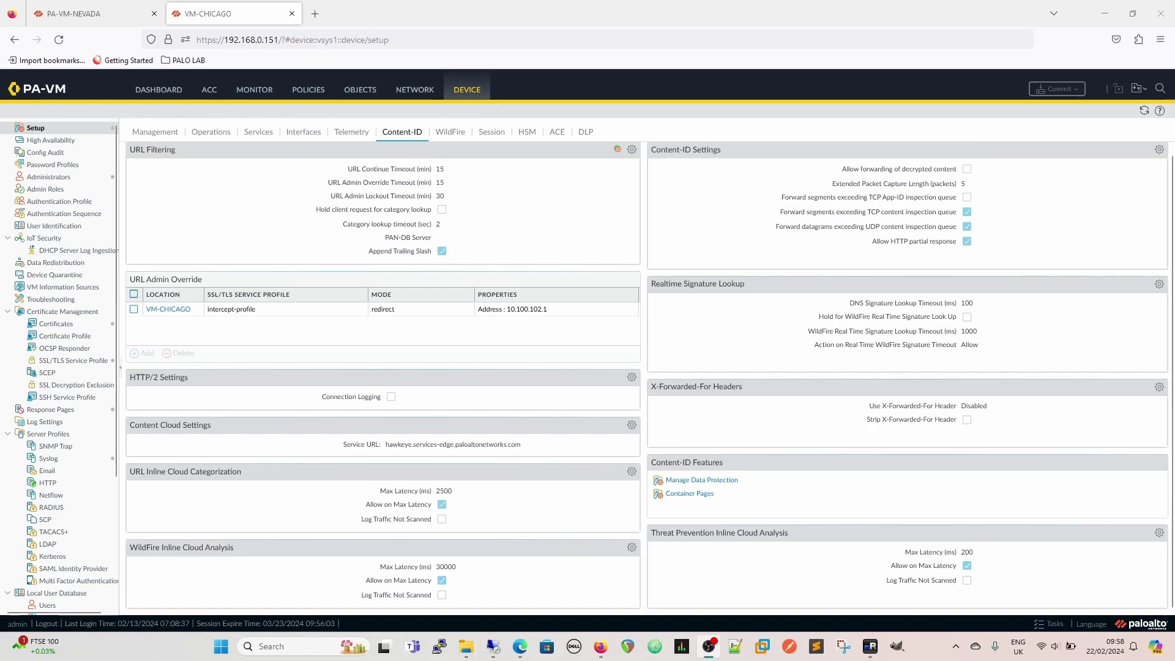
Return to PA-VM-NEVADA and open the custom Anti-Spyware security profile.
key("ctrl+shift+Tab")
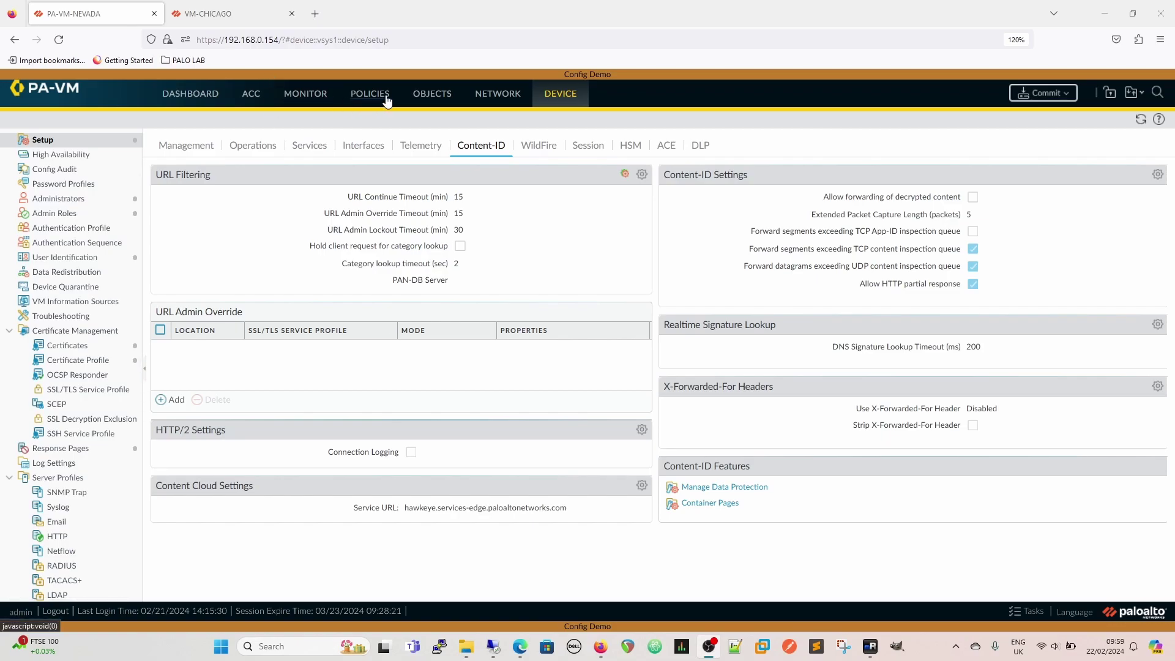
left_click(429, 97)
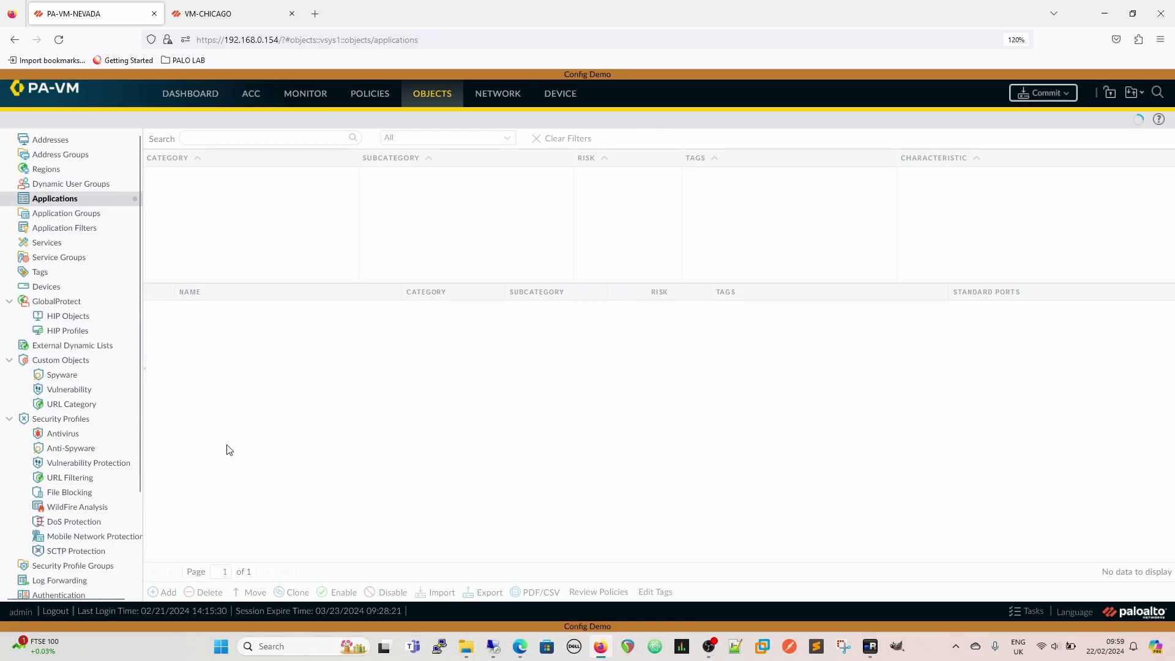
scroll(110, 345, "down", 1)
scroll(110, 345, "down", 3)
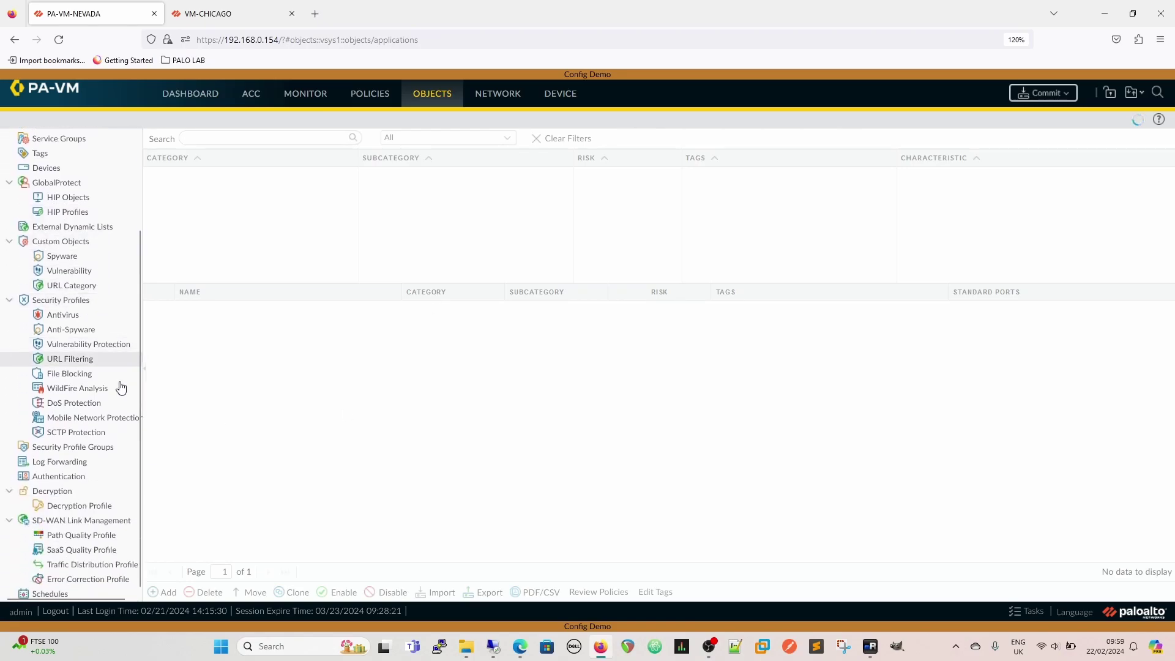
left_click(71, 331)
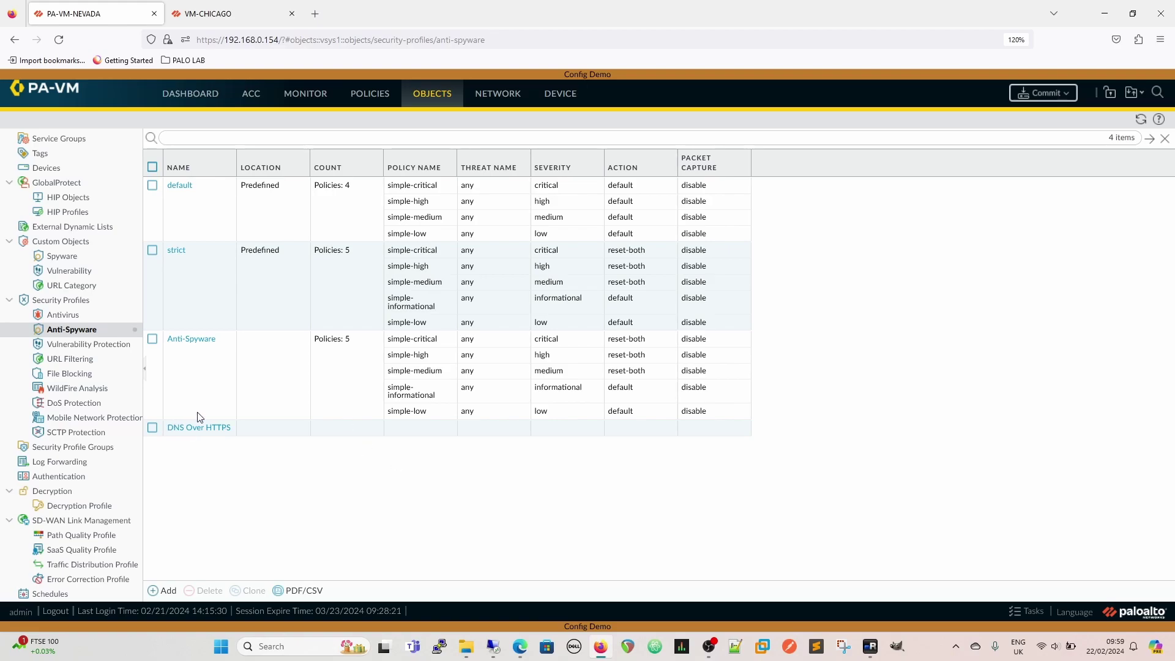
left_click(192, 338)
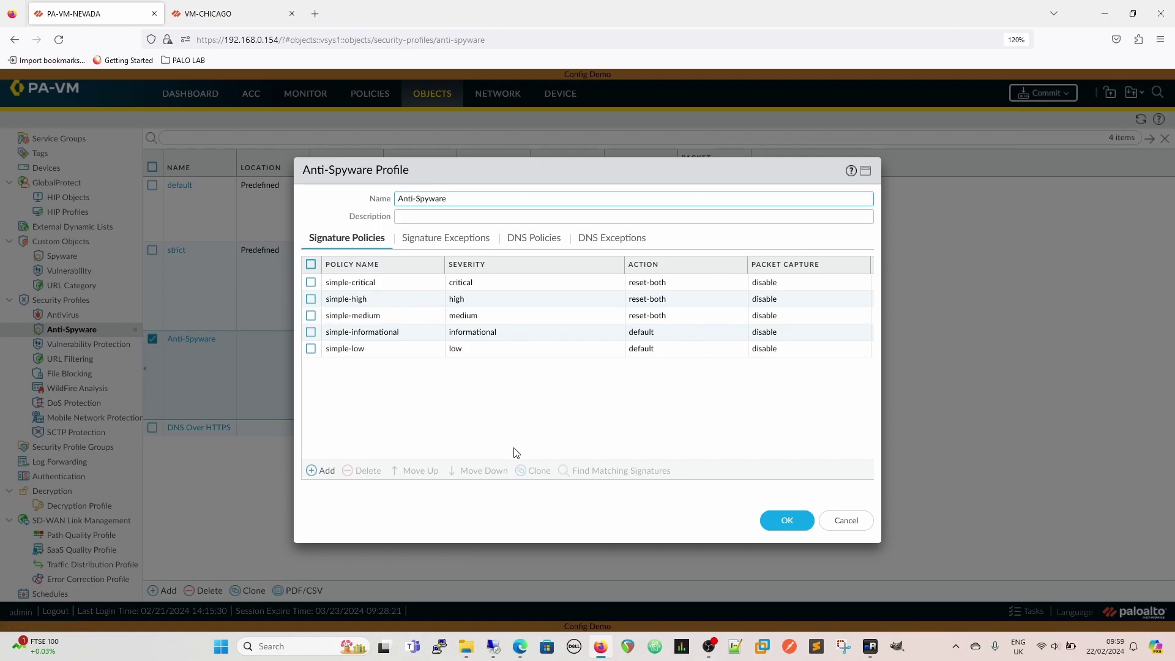
Review the Anti-Spyware profile's DNS policy actions, packet capture options and sinkhole settings, and close it without saving.
left_click(534, 242)
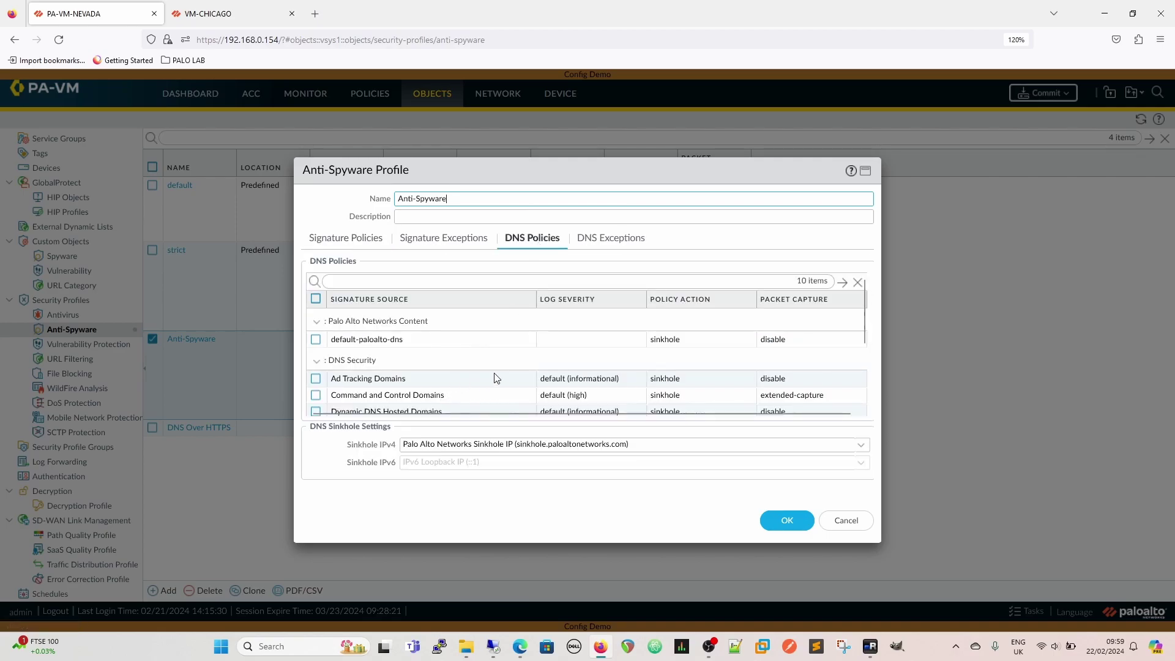
scroll(495, 377, "down", 1)
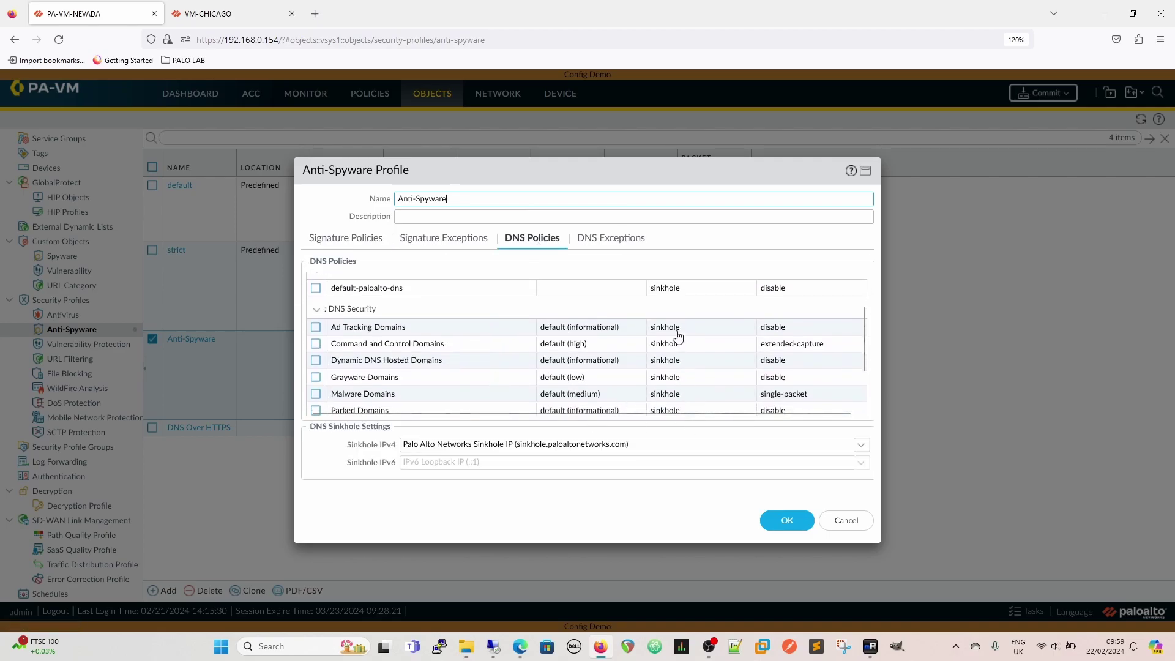
scroll(570, 379, "up", 3)
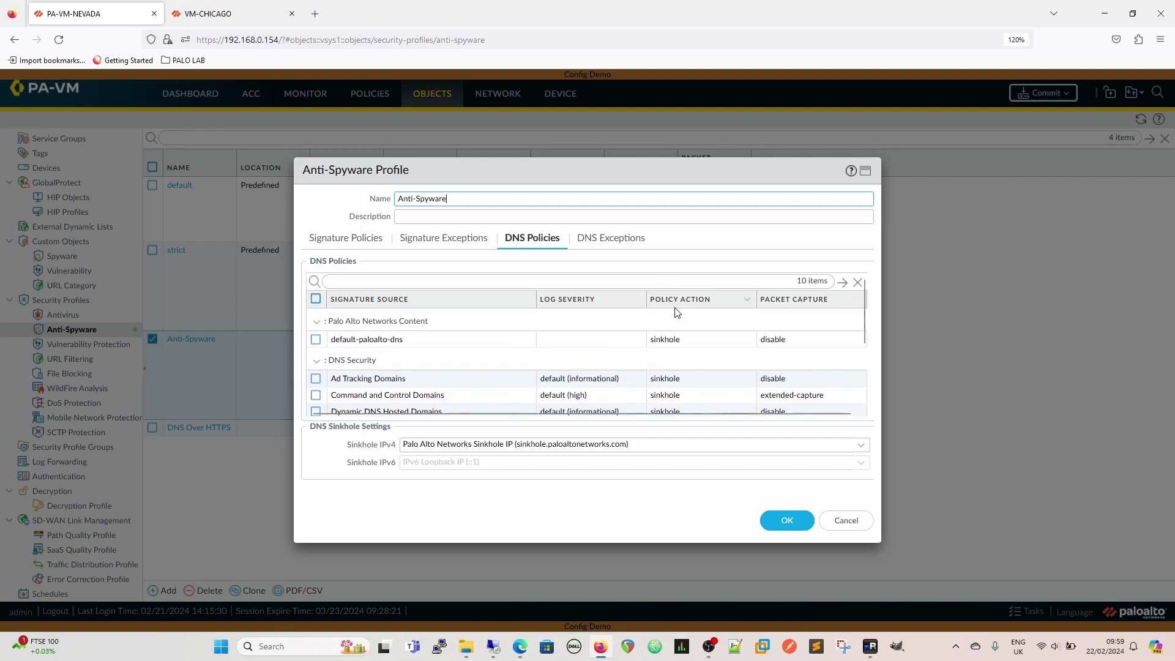
scroll(673, 312, "down", 4)
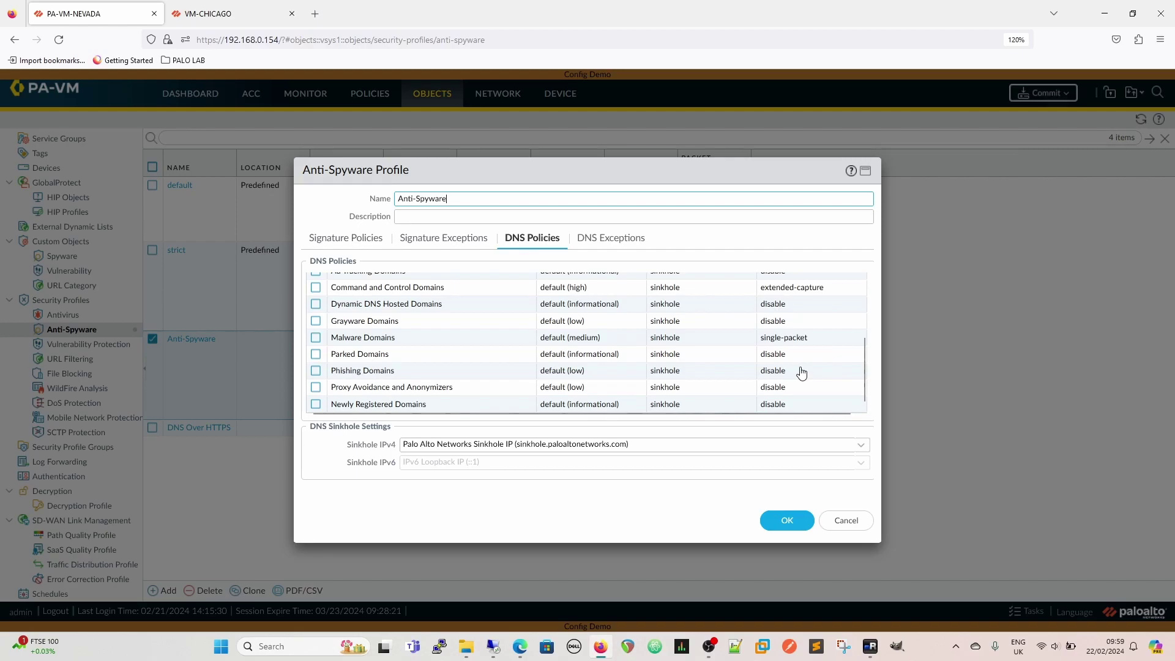
scroll(802, 353, "up", 4)
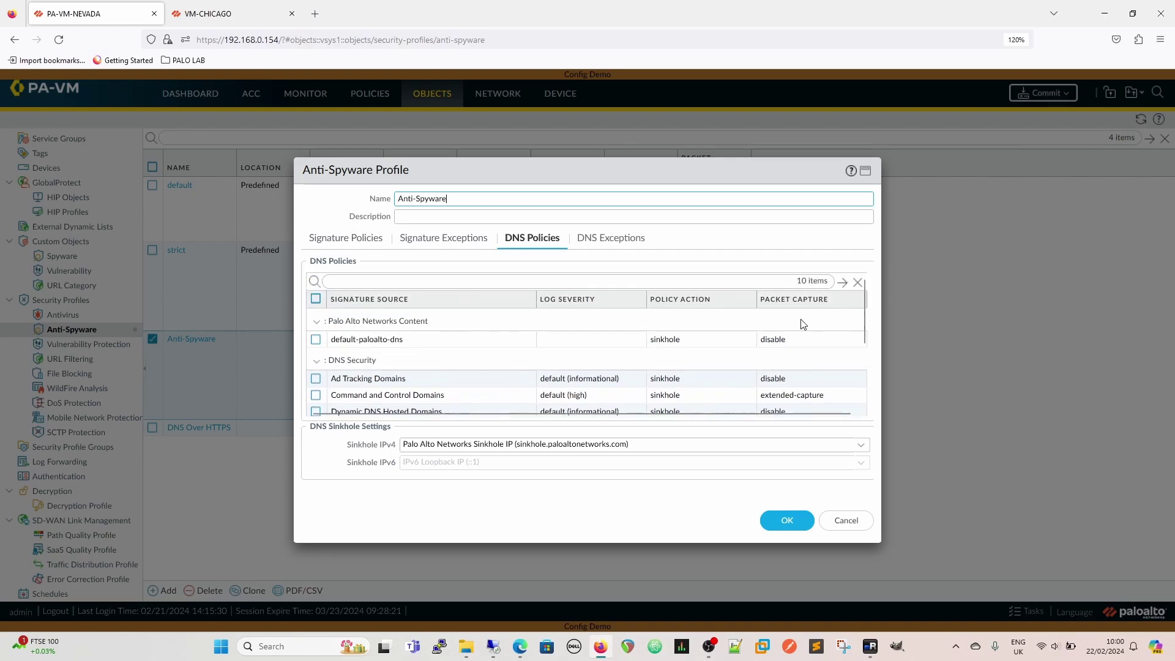
scroll(809, 371, "down", 4)
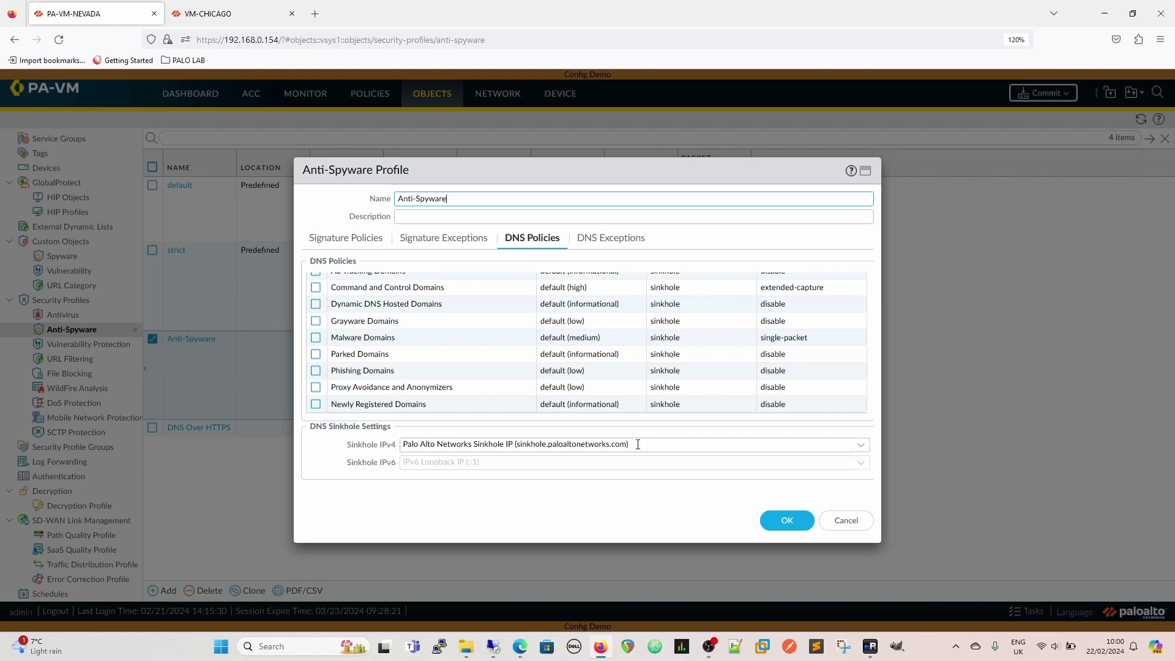
left_click(849, 521)
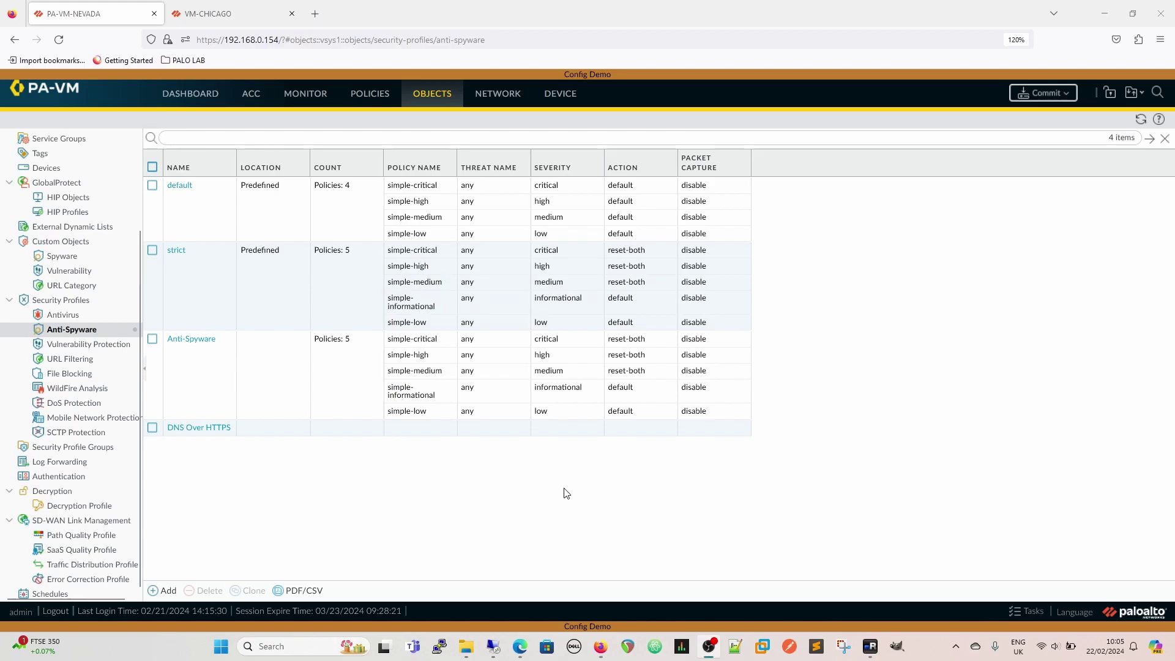
Review the DNS-related spyware entries on the first two pages of the threat log.
left_click(305, 94)
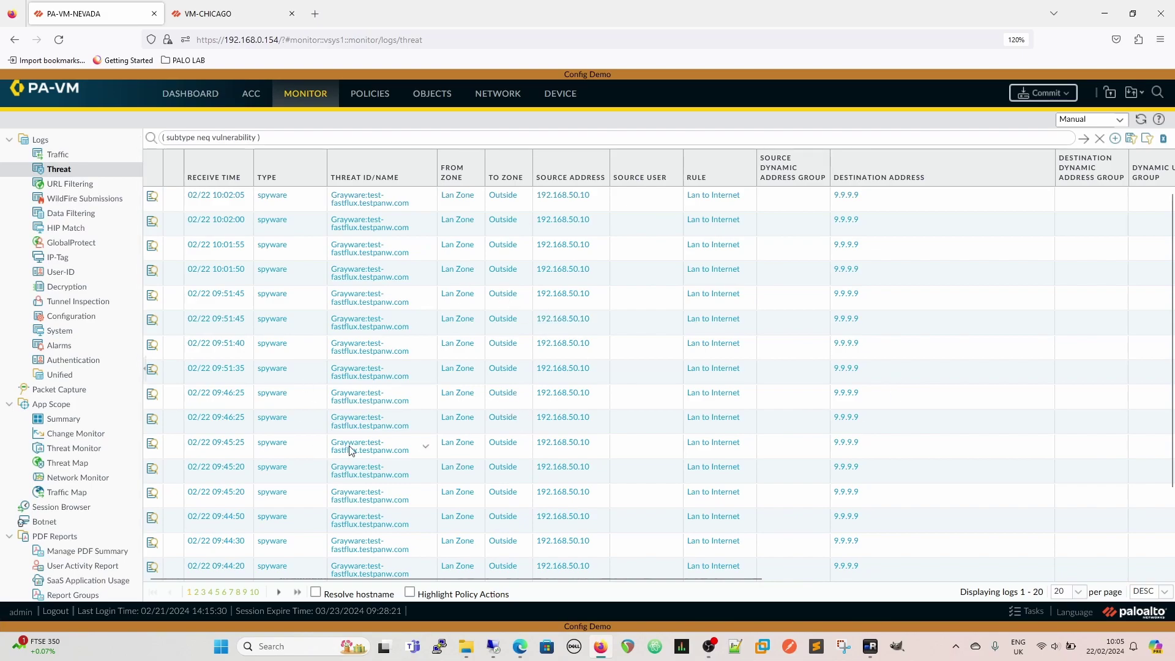
left_click(278, 593)
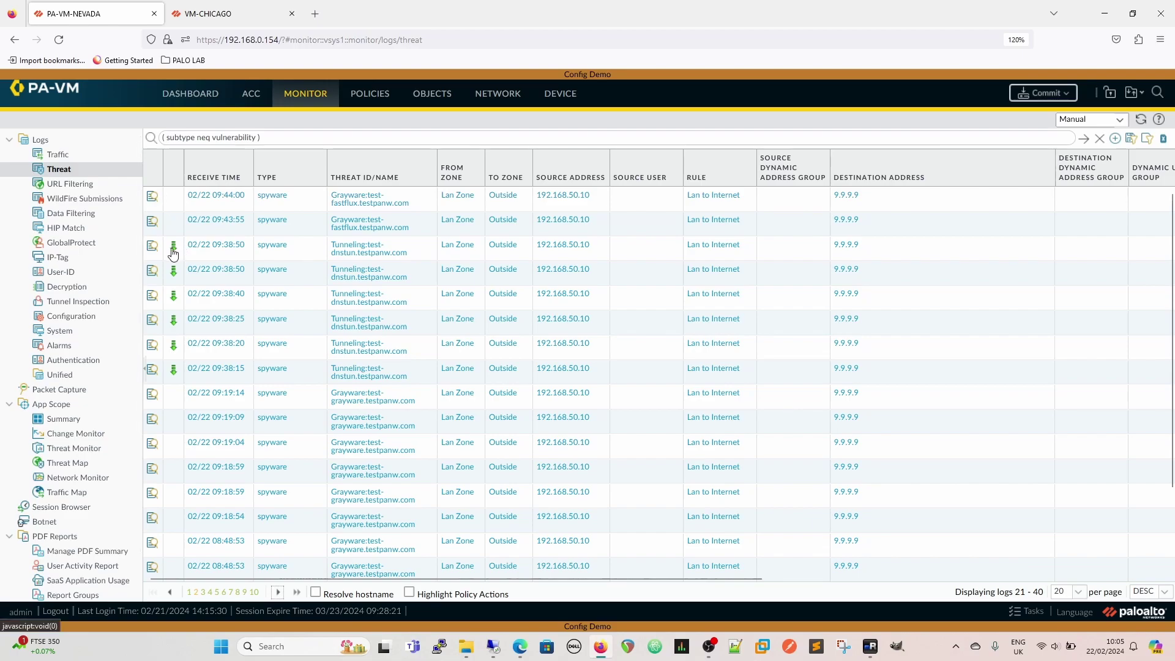
Create a custom report named "DNS Security" that uses the detailed Threat log as its database.
scroll(92, 480, "down", 2)
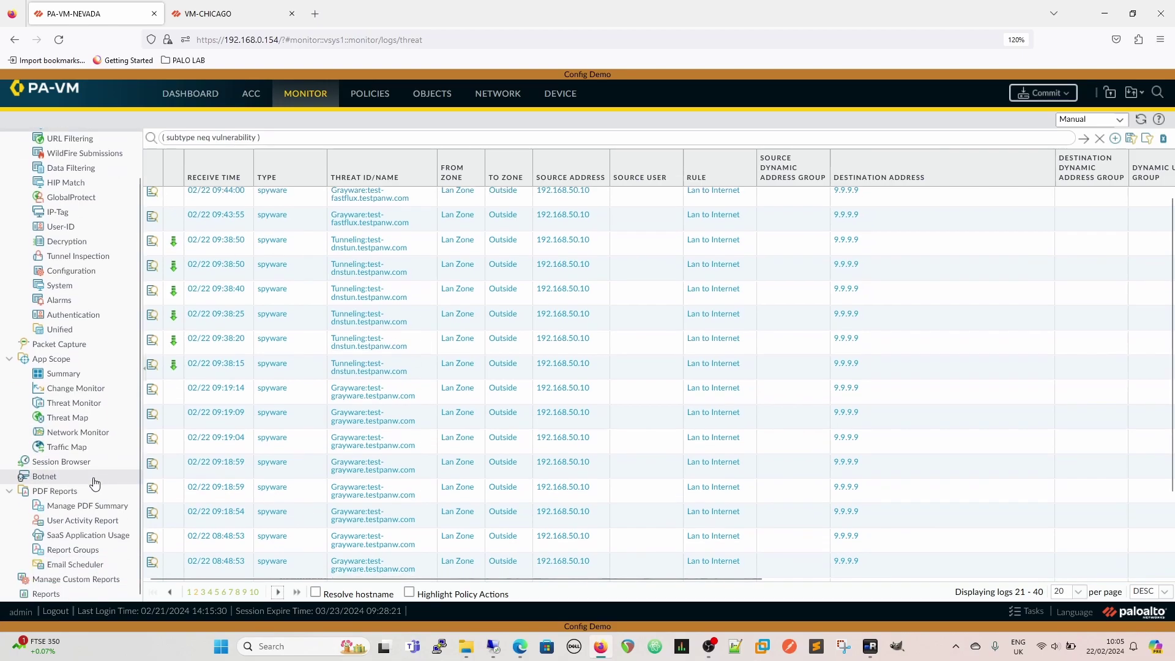
left_click(79, 580)
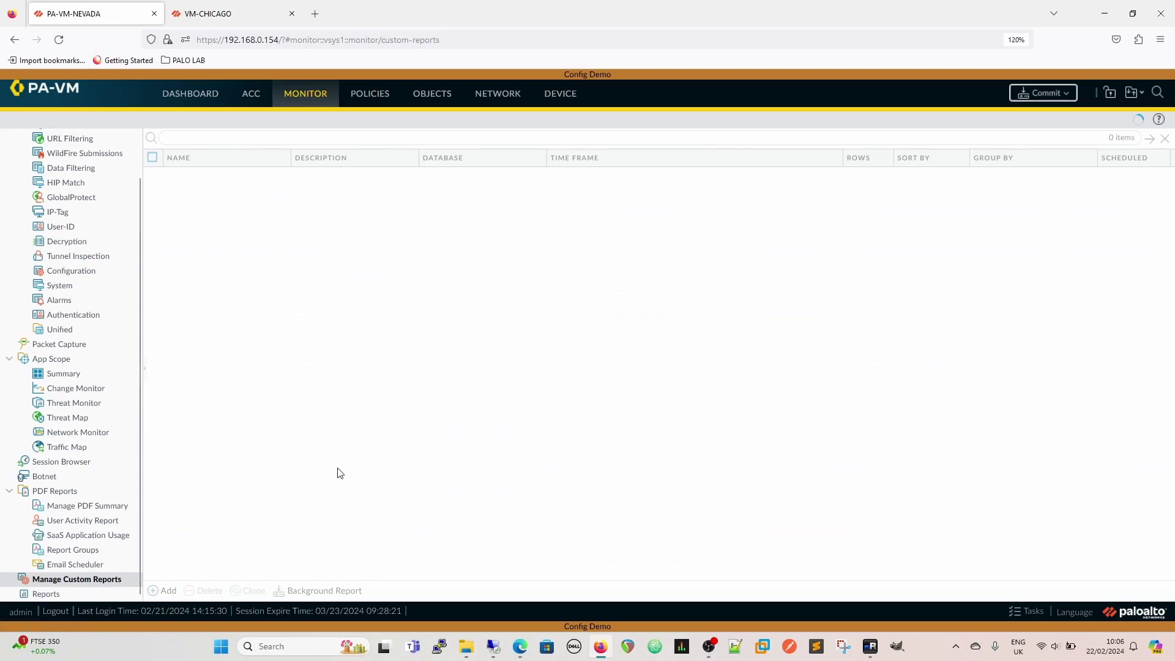
left_click(164, 590)
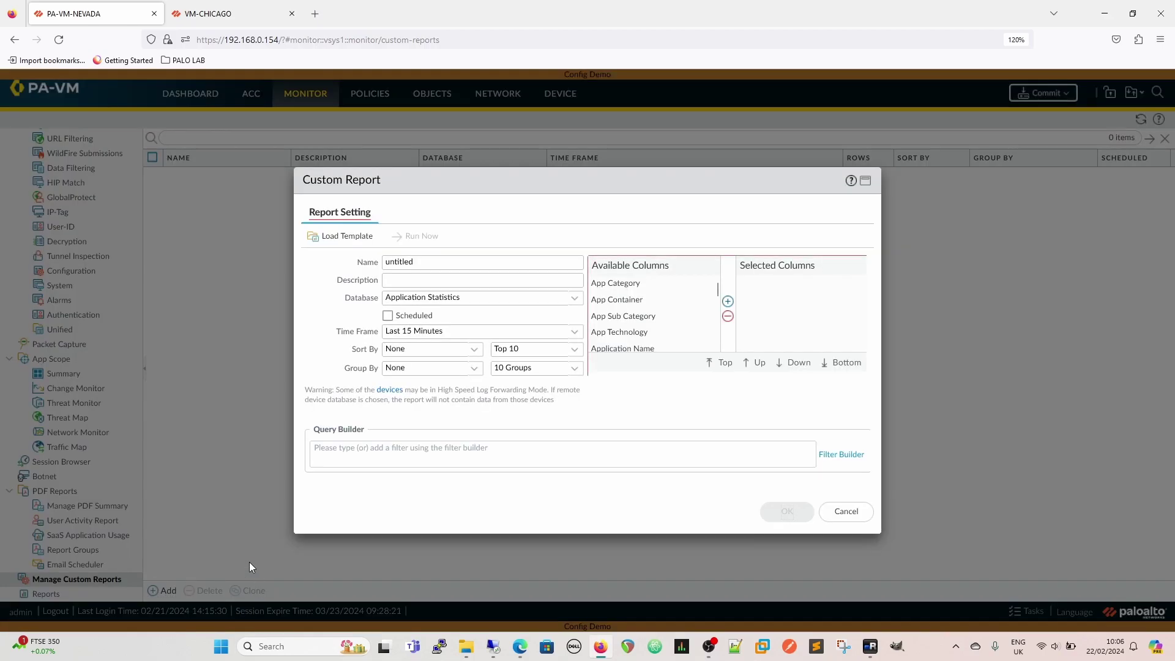
double_click(436, 261)
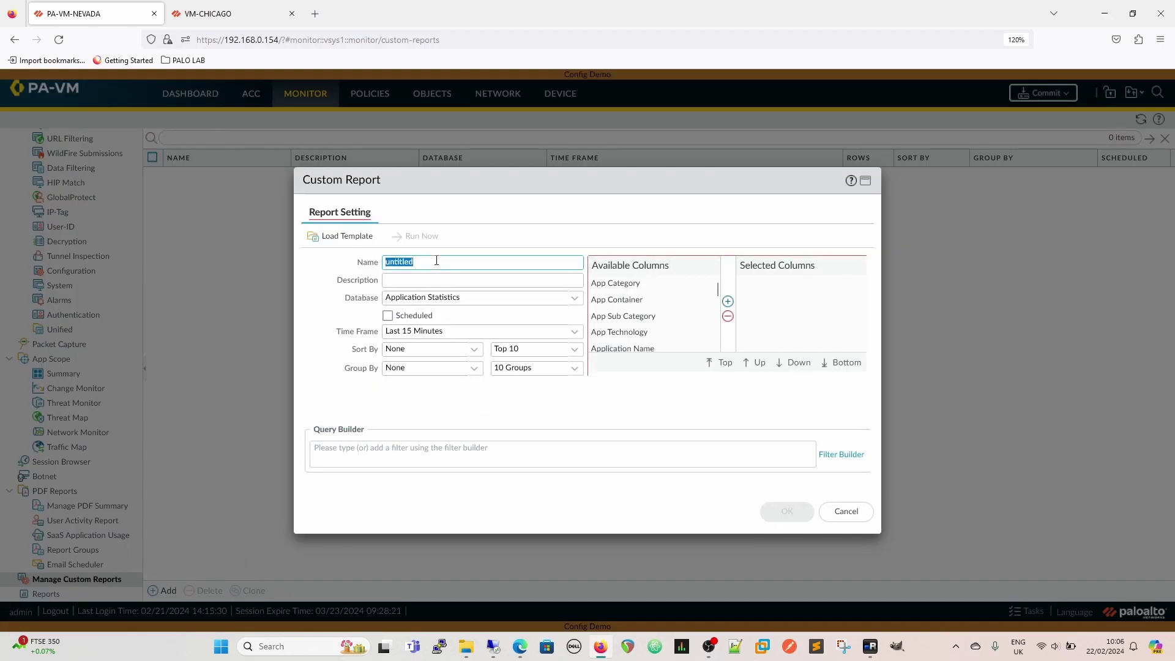
type("DNS Security")
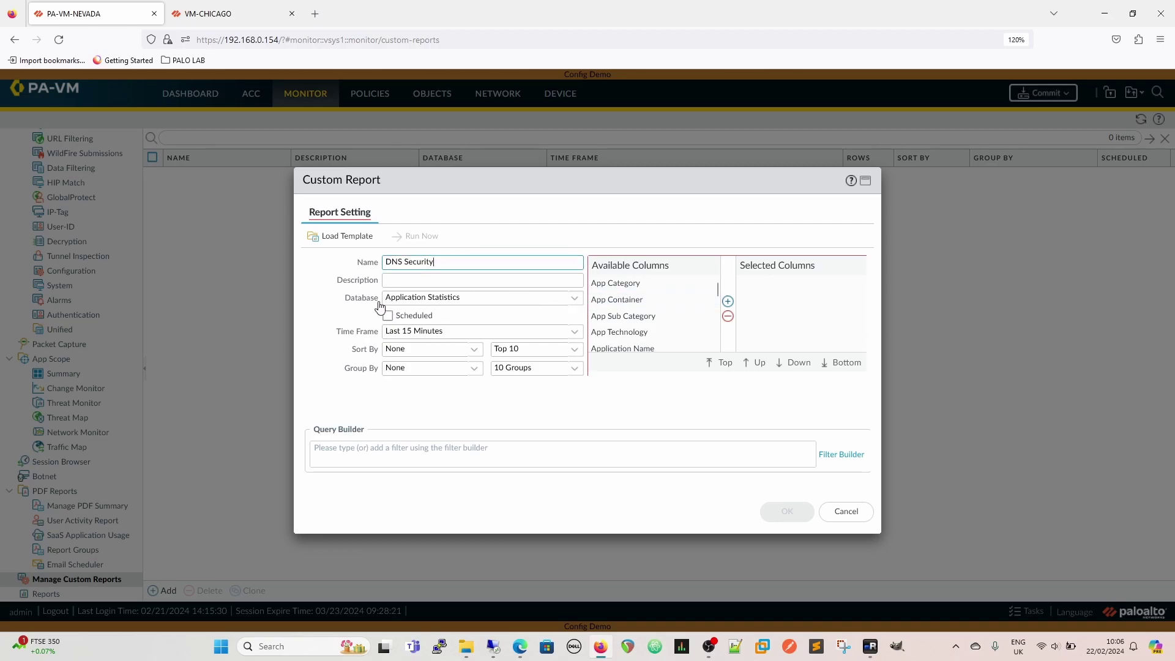
left_click(574, 298)
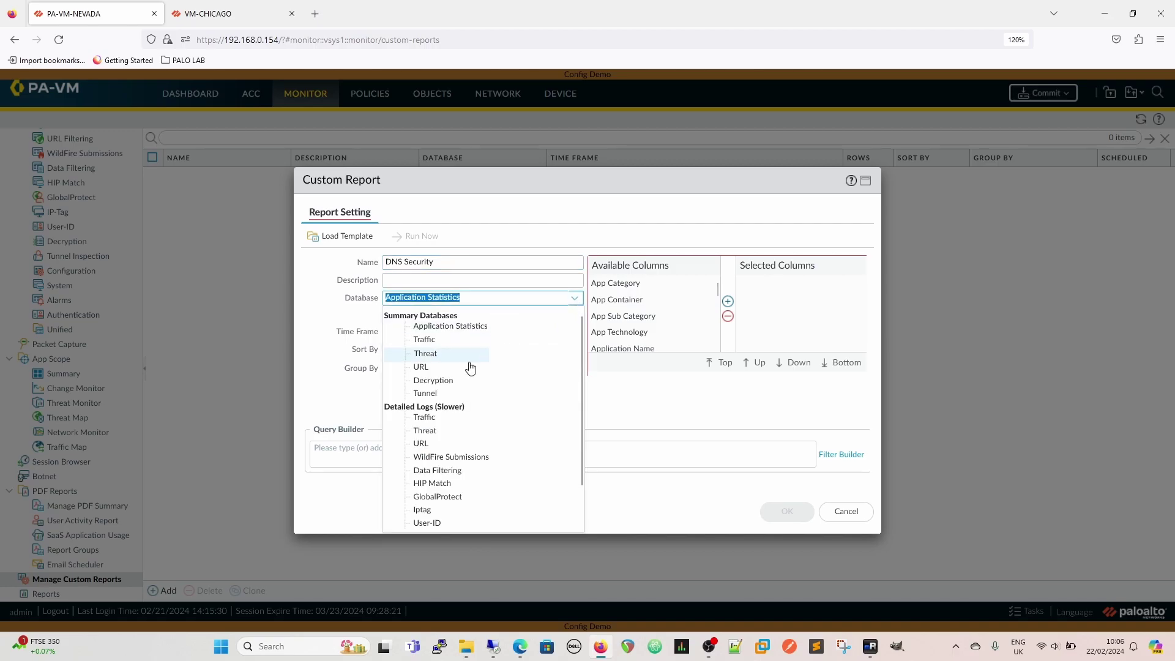
scroll(440, 380, "down", 2)
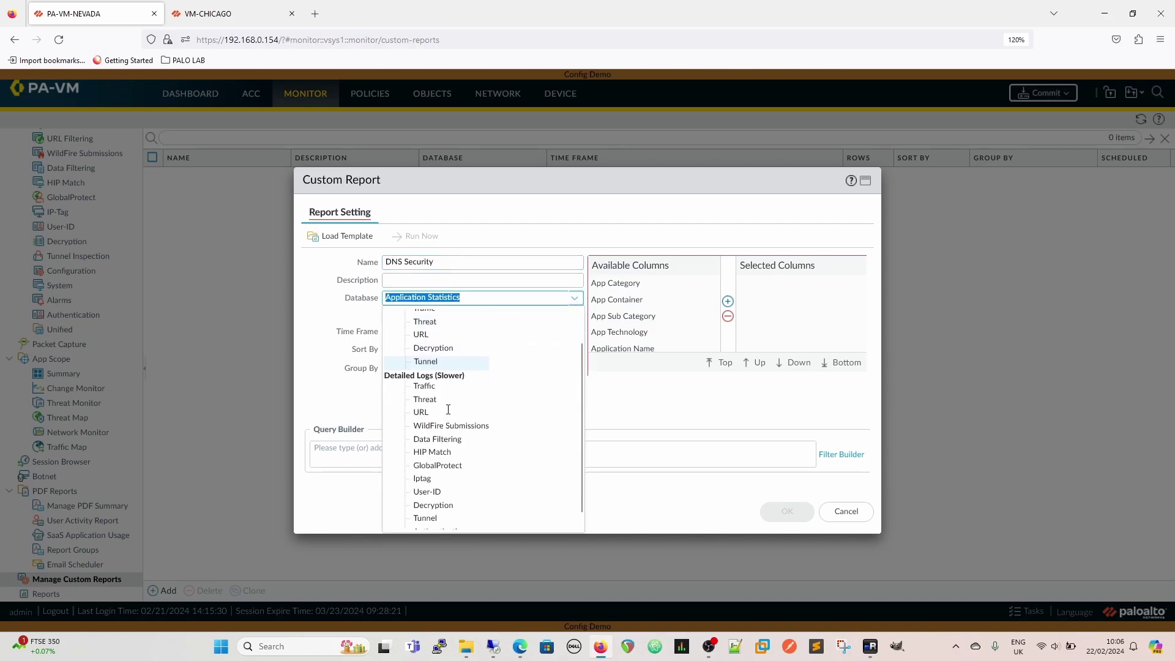
left_click(442, 393)
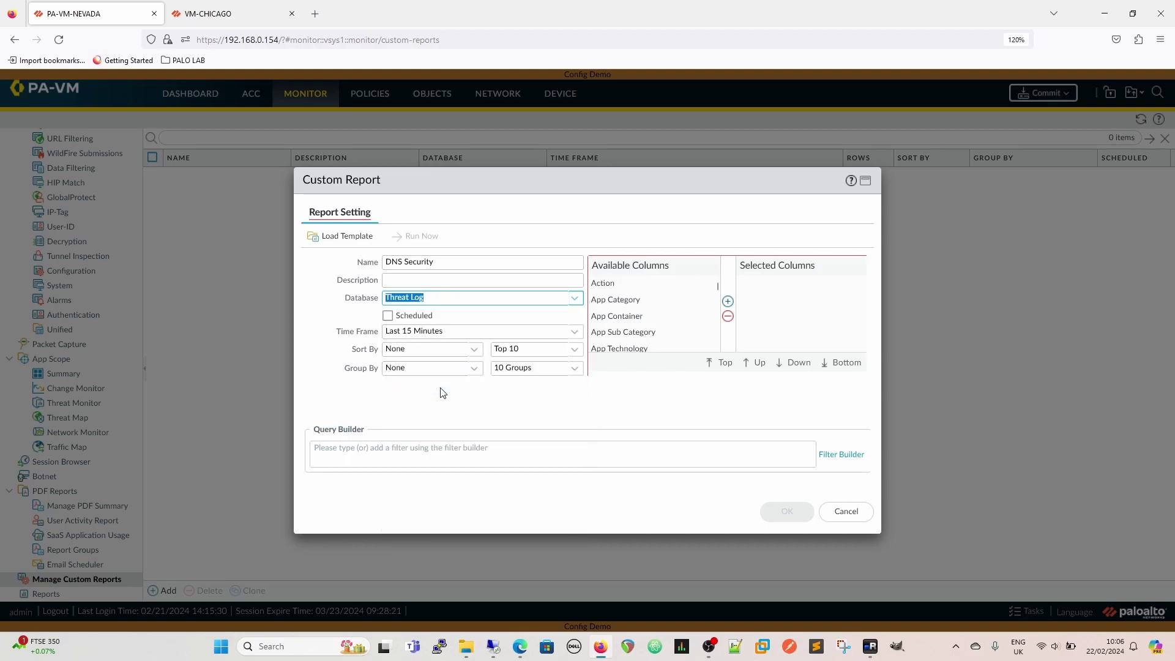
Make the custom report scheduled and set its time frame to Last 7 Days.
left_click(575, 331)
left_click(407, 414)
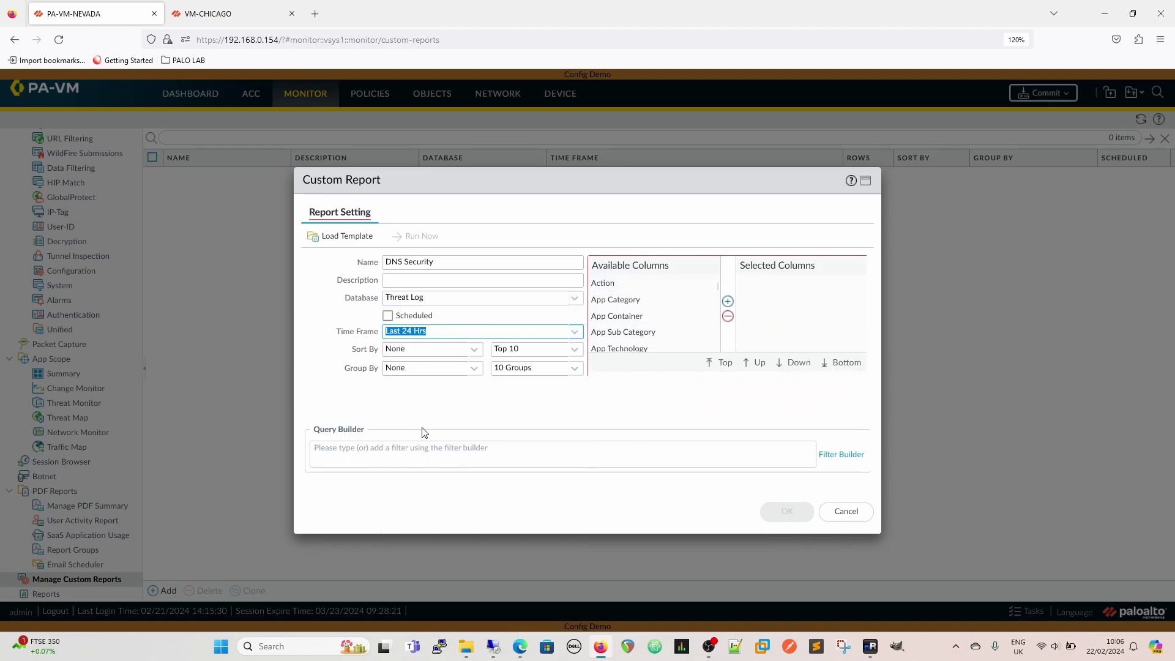
left_click(387, 316)
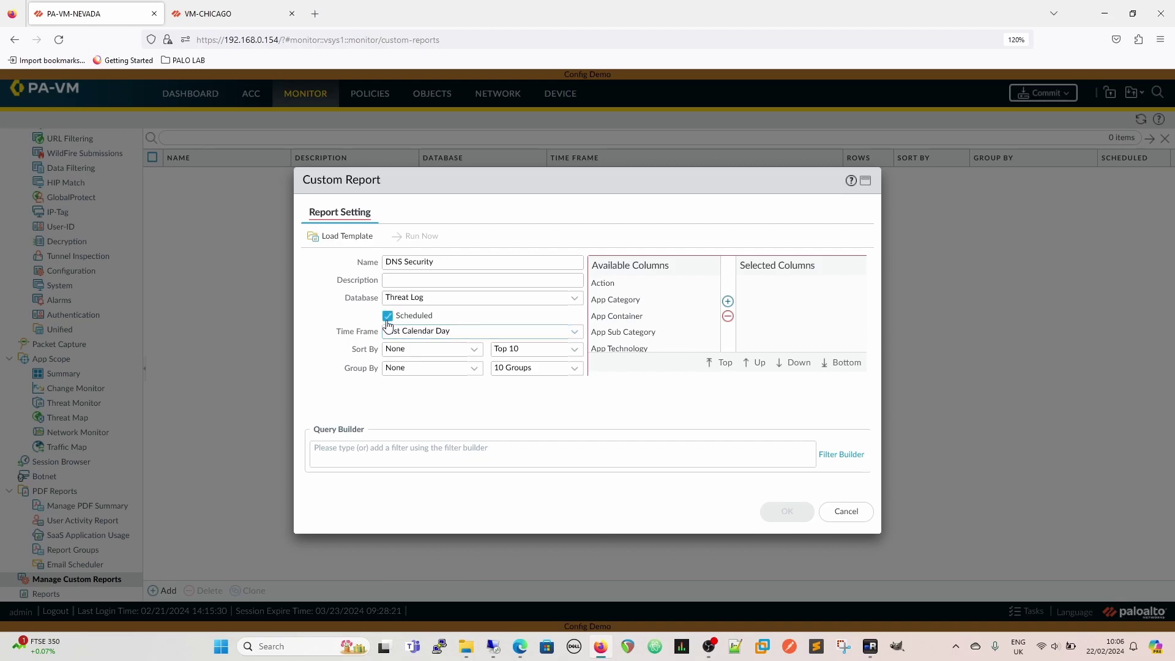
left_click(574, 332)
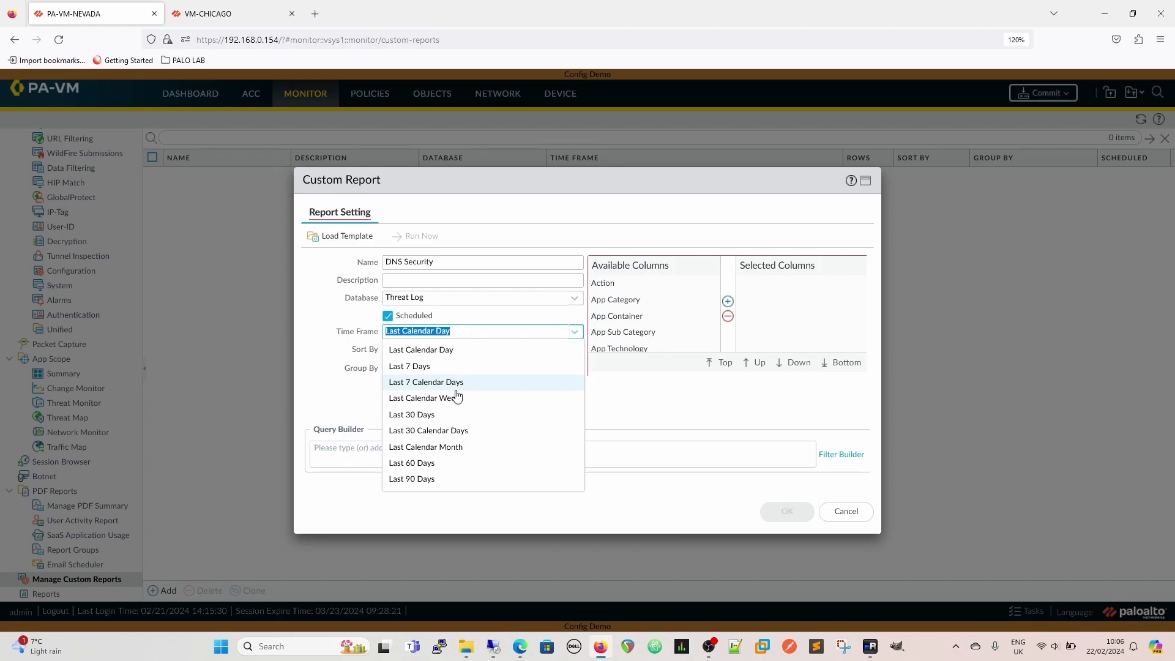
left_click(420, 366)
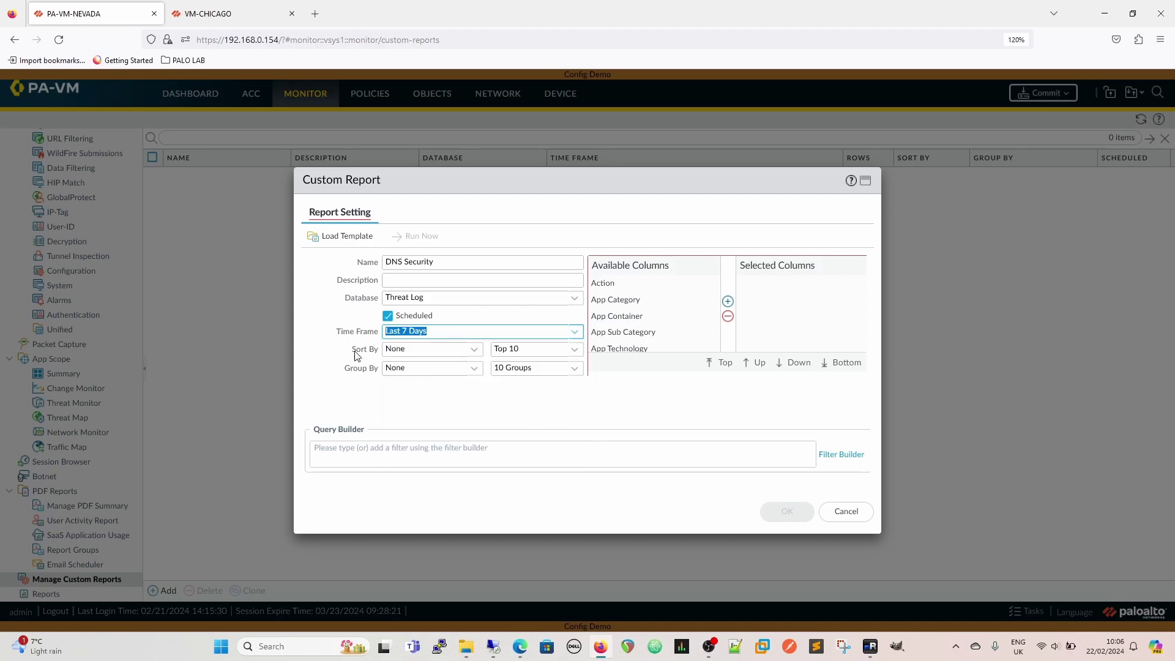
Sort the custom report by Count and limit it to the Top 500 entries.
left_click(475, 350)
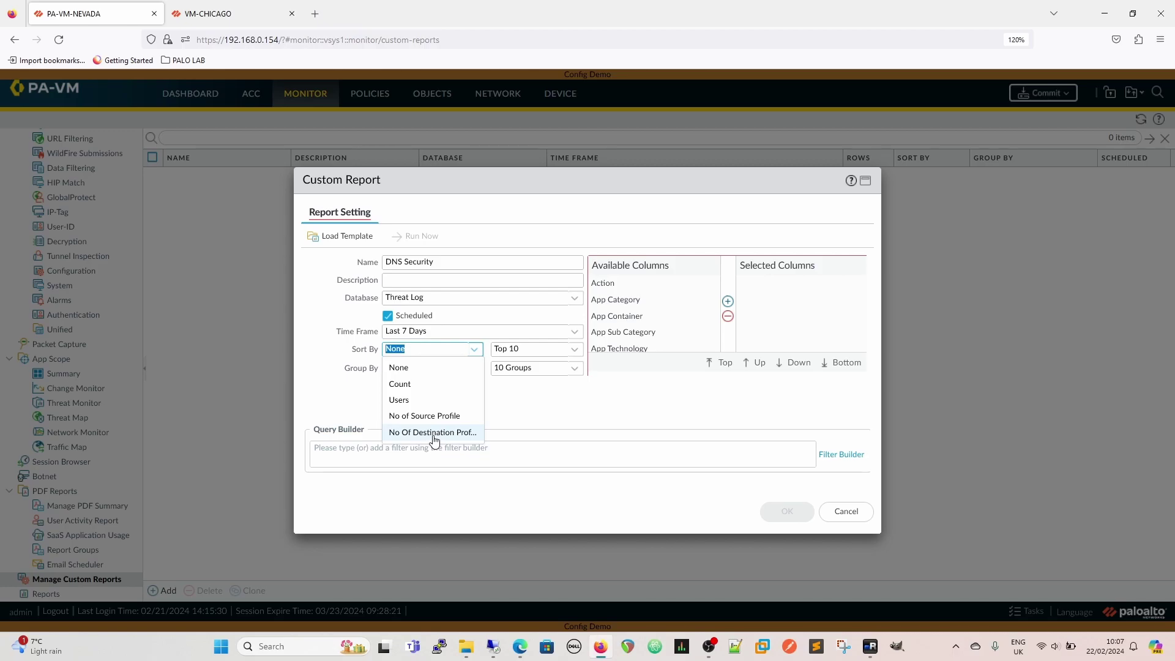
left_click(412, 385)
left_click(573, 351)
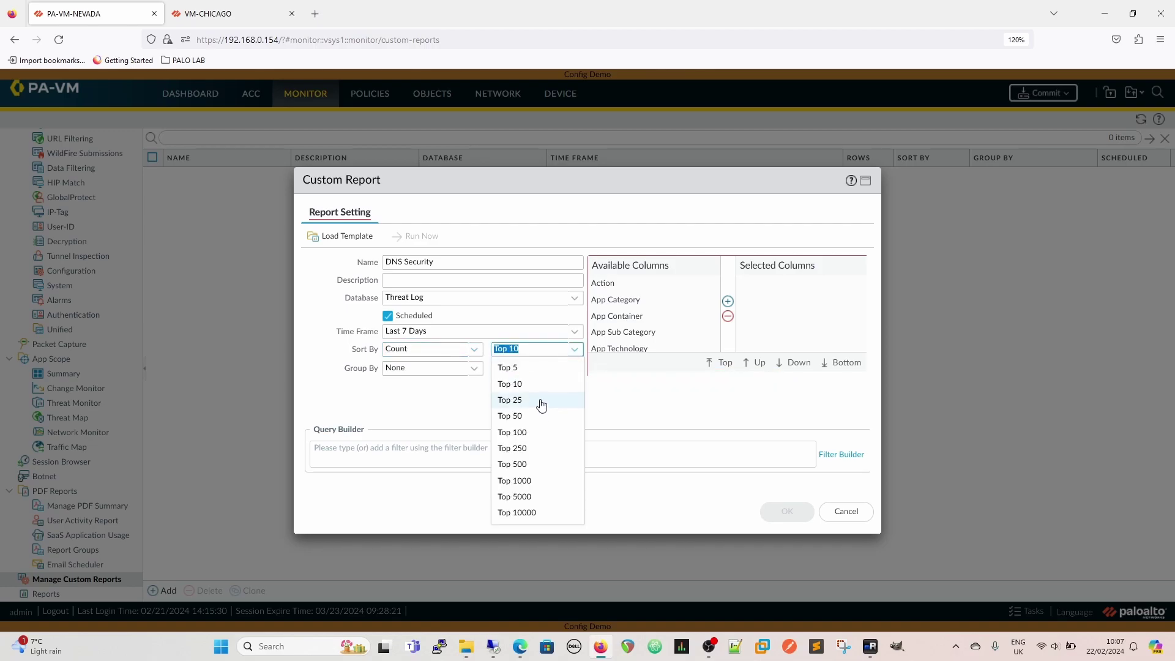
left_click(526, 467)
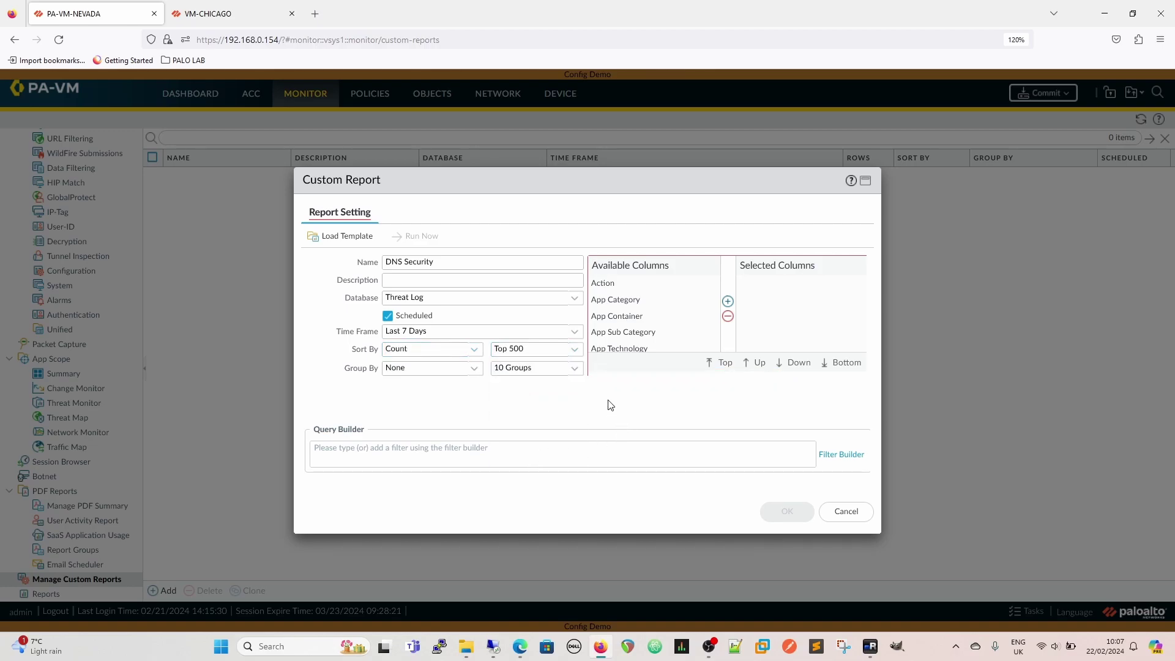
Group the custom report's results by Source Address.
left_click(474, 368)
scroll(420, 462, "down", 1)
scroll(420, 464, "down", 8)
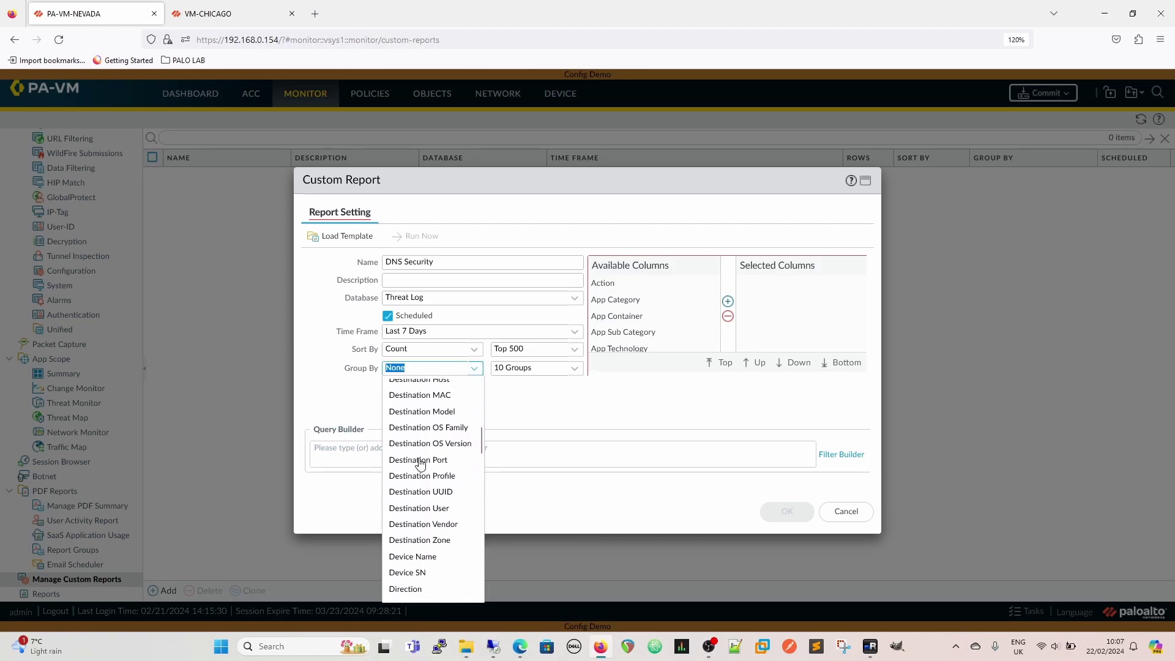
scroll(422, 464, "down", 8)
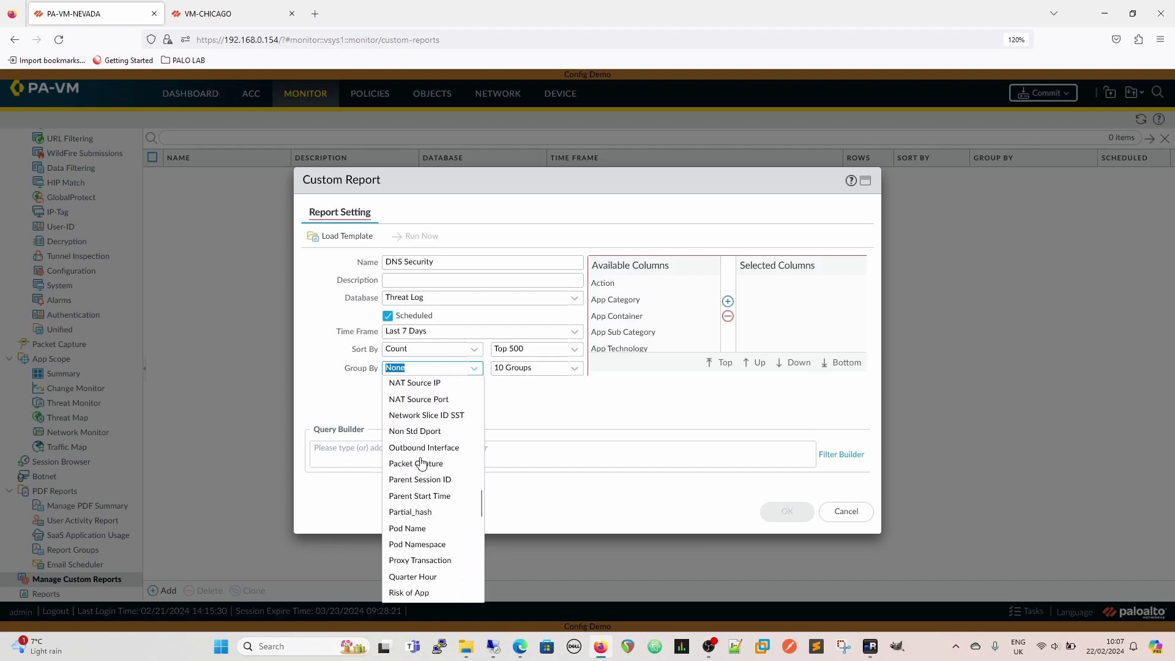
scroll(421, 464, "down", 5)
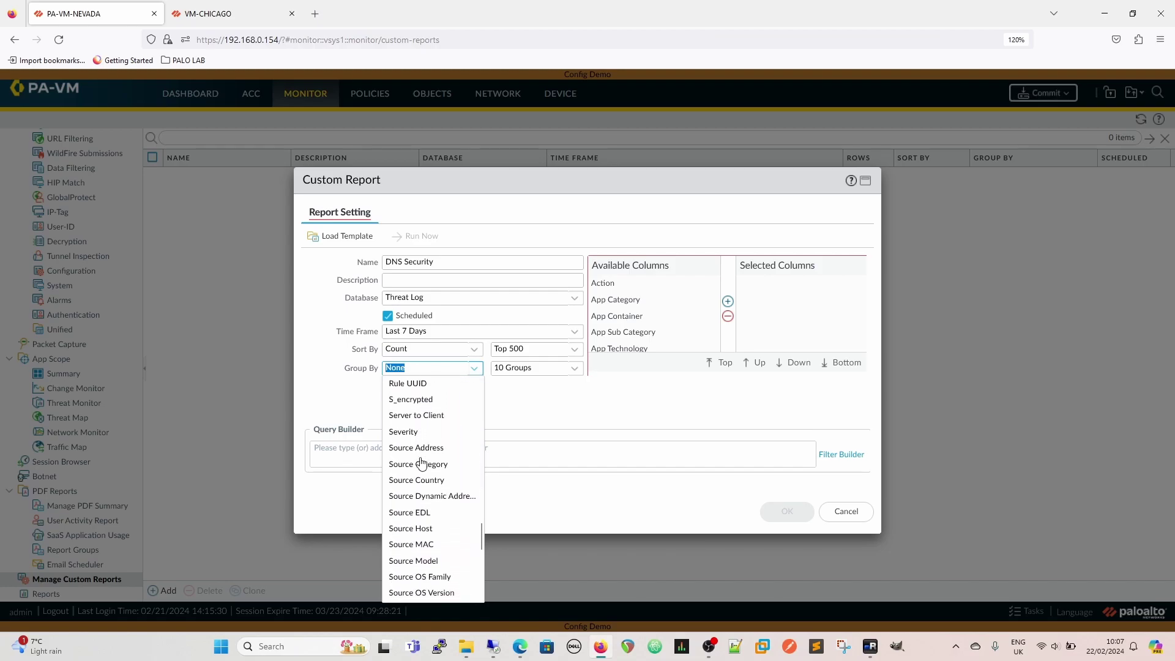
left_click(417, 431)
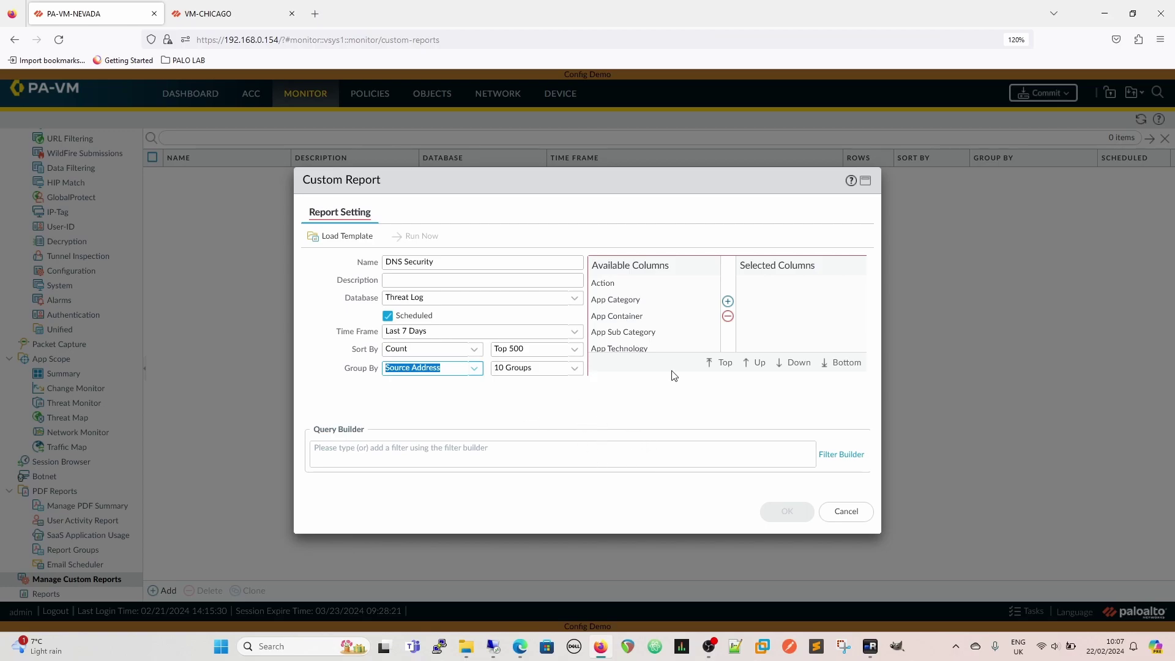
Add the Threat Category, Threat ID/Name, Threat Name and Threat Type columns to the custom report.
scroll(655, 319, "down", 10)
scroll(657, 319, "down", 10)
scroll(658, 319, "down", 10)
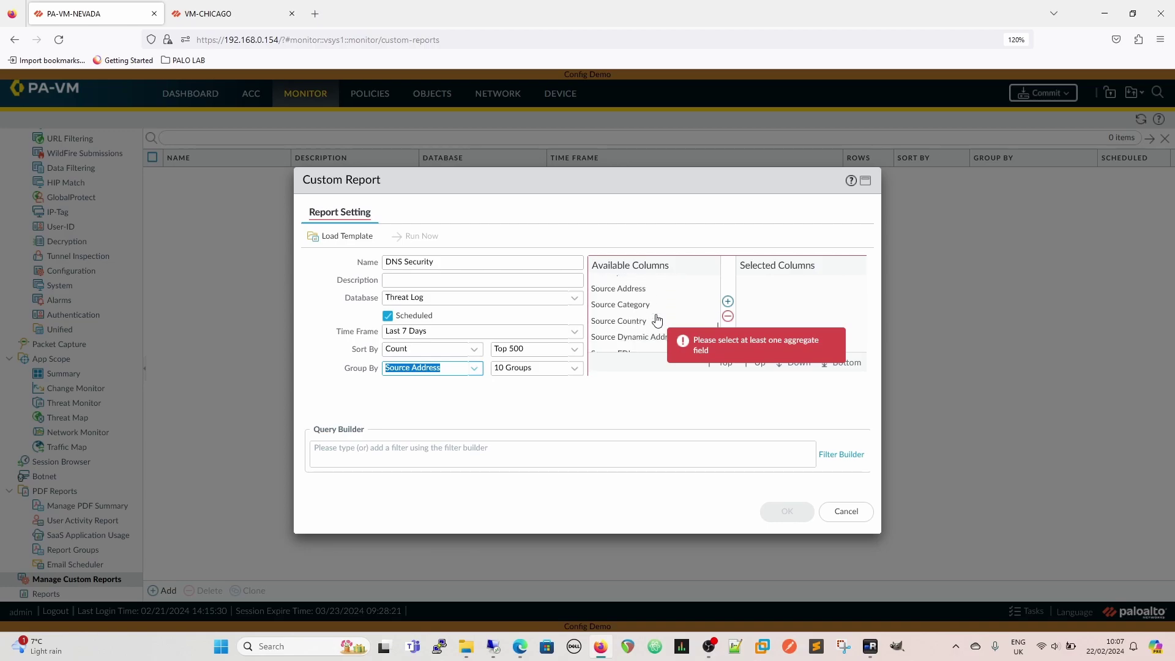
scroll(658, 320, "down", 5)
scroll(658, 320, "down", 3)
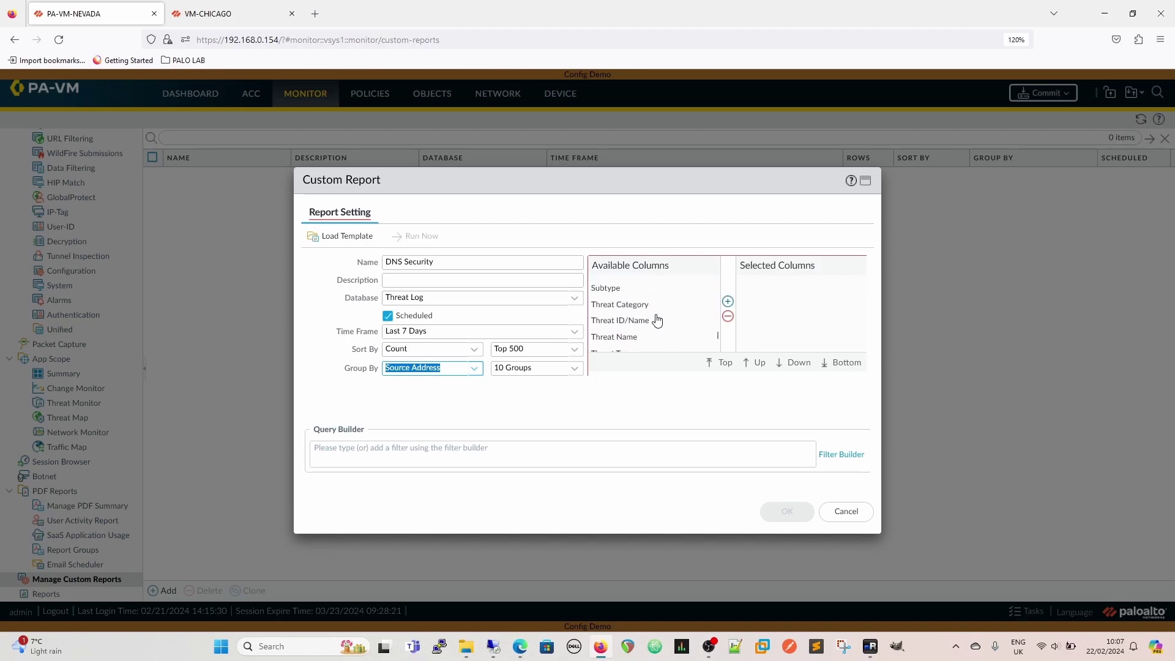
left_click(657, 319)
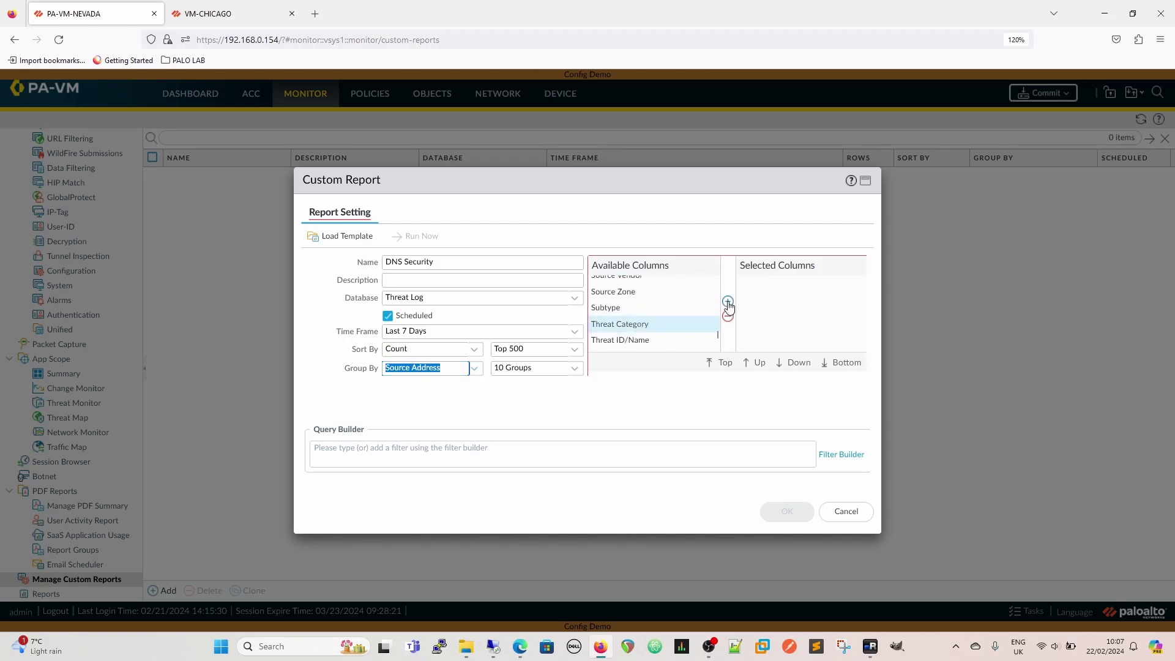
left_click(727, 302)
left_click(728, 302)
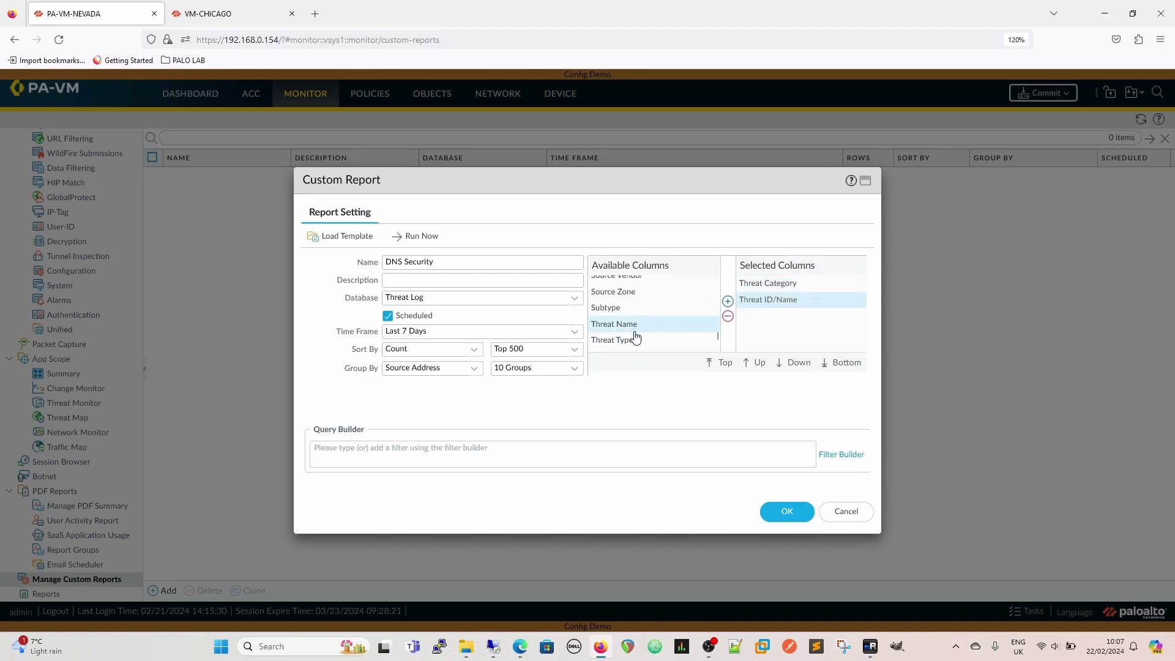
left_click(728, 302)
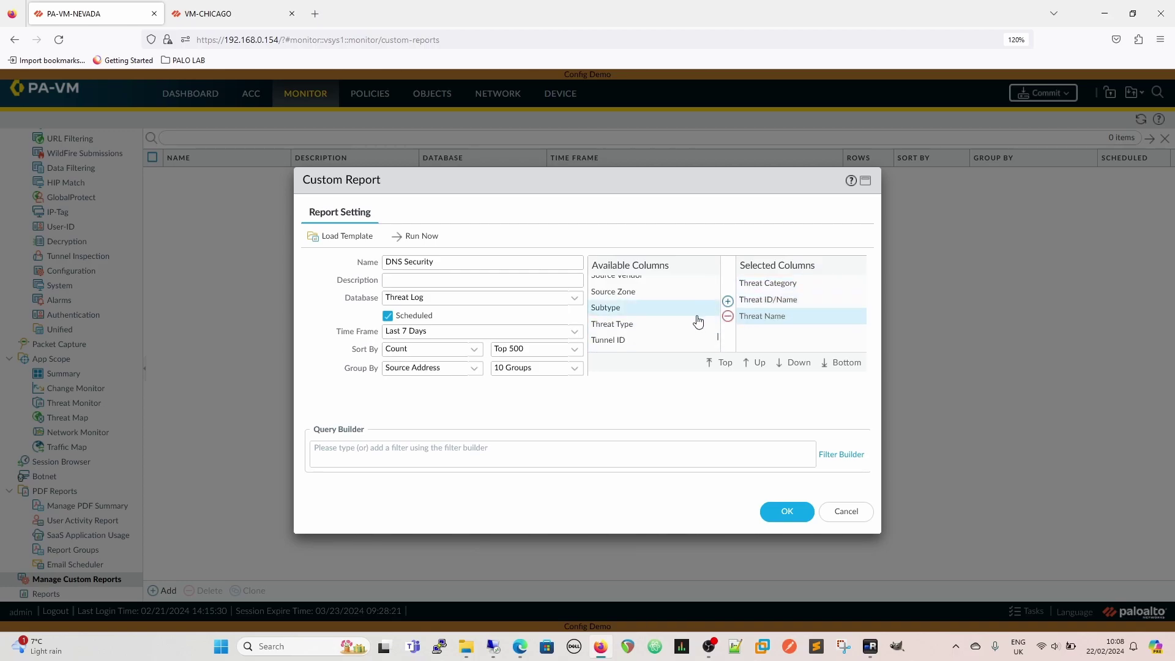
left_click(728, 302)
Add the Source Address column to the custom report's selected columns.
scroll(638, 328, "up", 5)
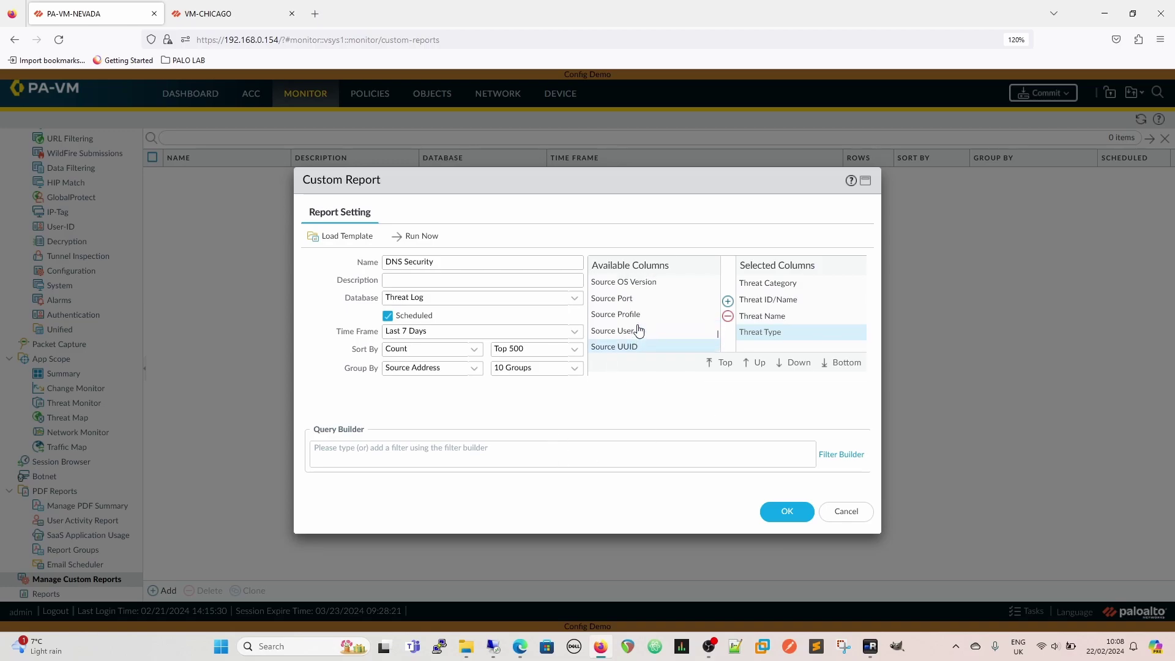
scroll(639, 329, "up", 3)
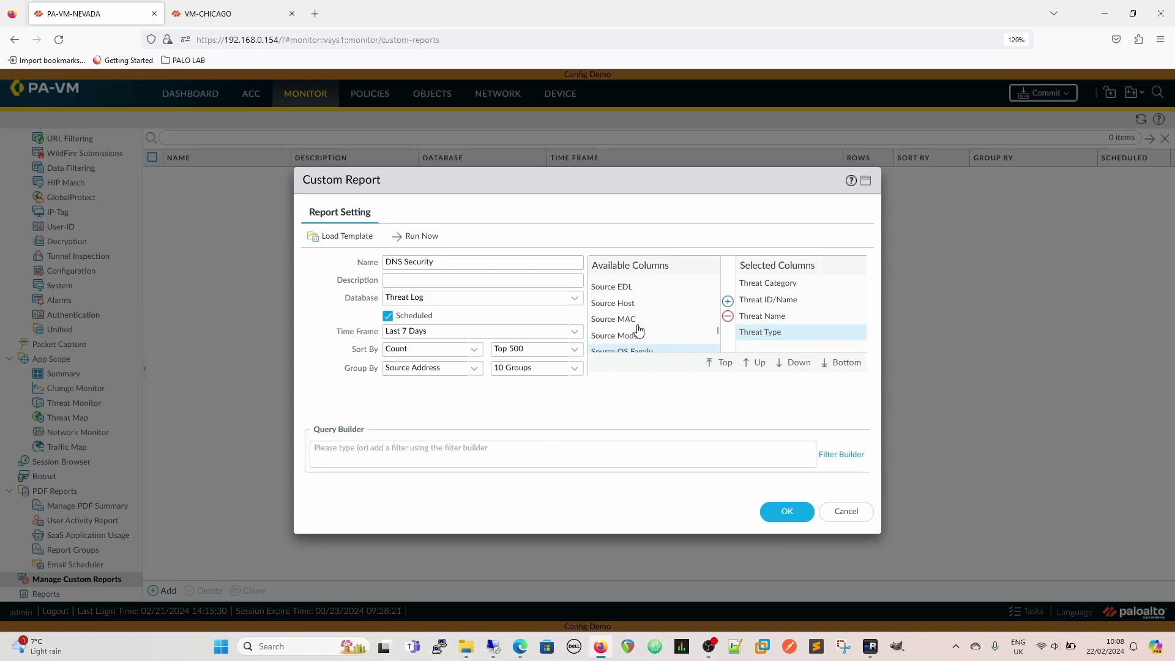
scroll(638, 331, "up", 3)
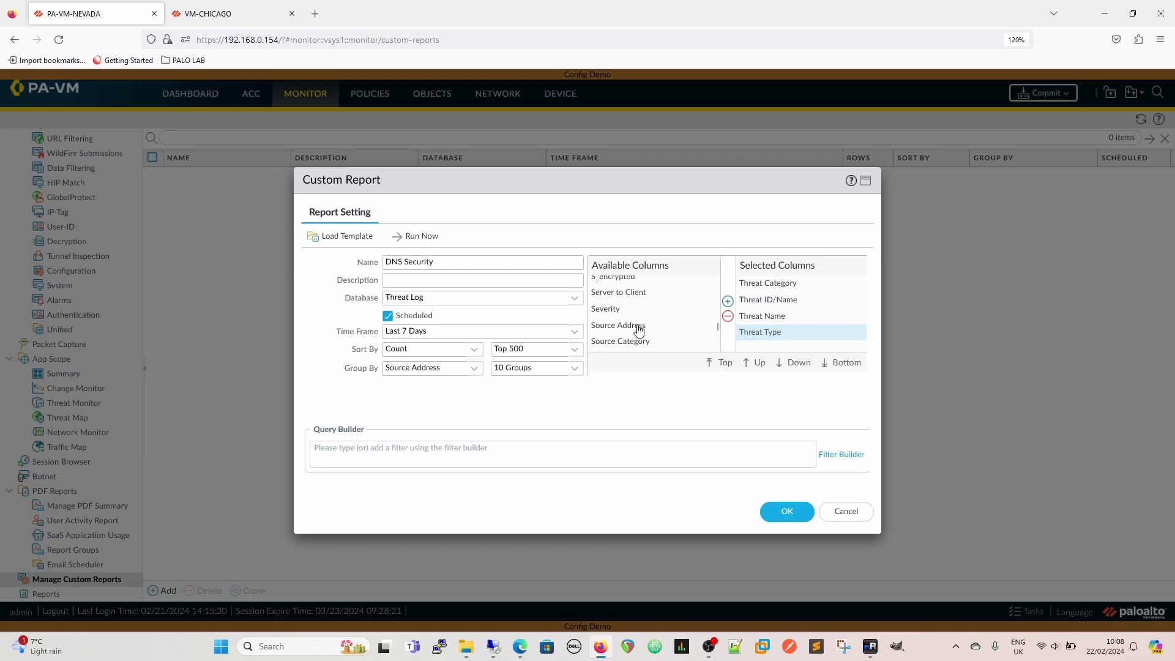
scroll(639, 343, "down", 1)
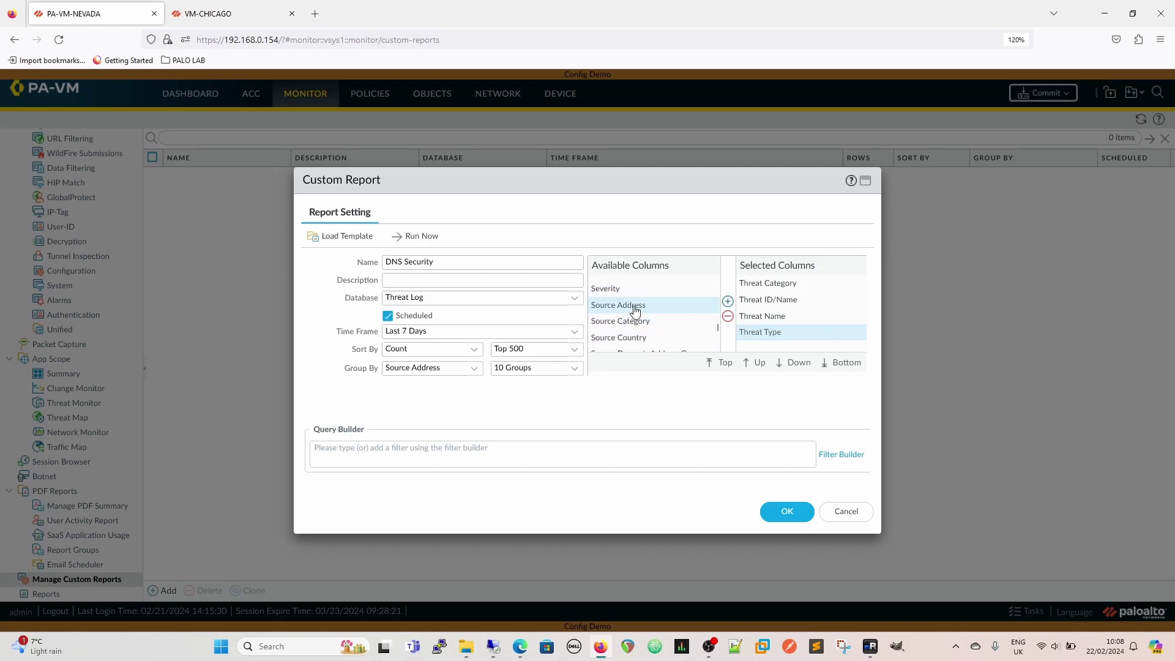
left_click(728, 302)
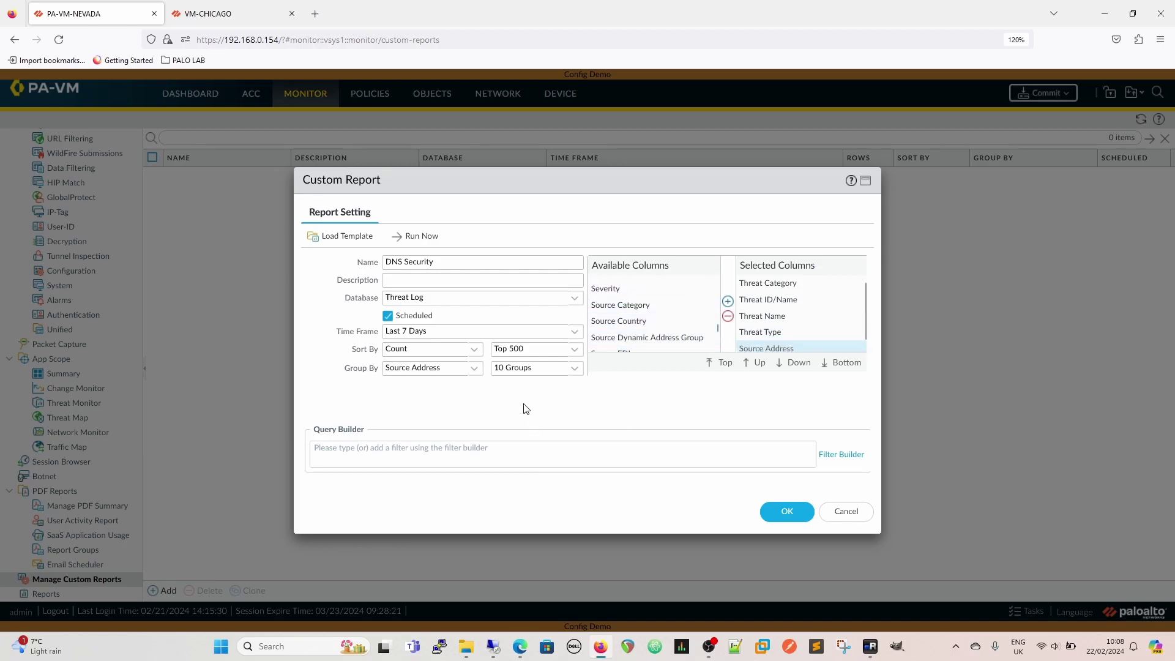
Run the DNS Security report, look through its results and try to export them to CSV.
left_click(407, 237)
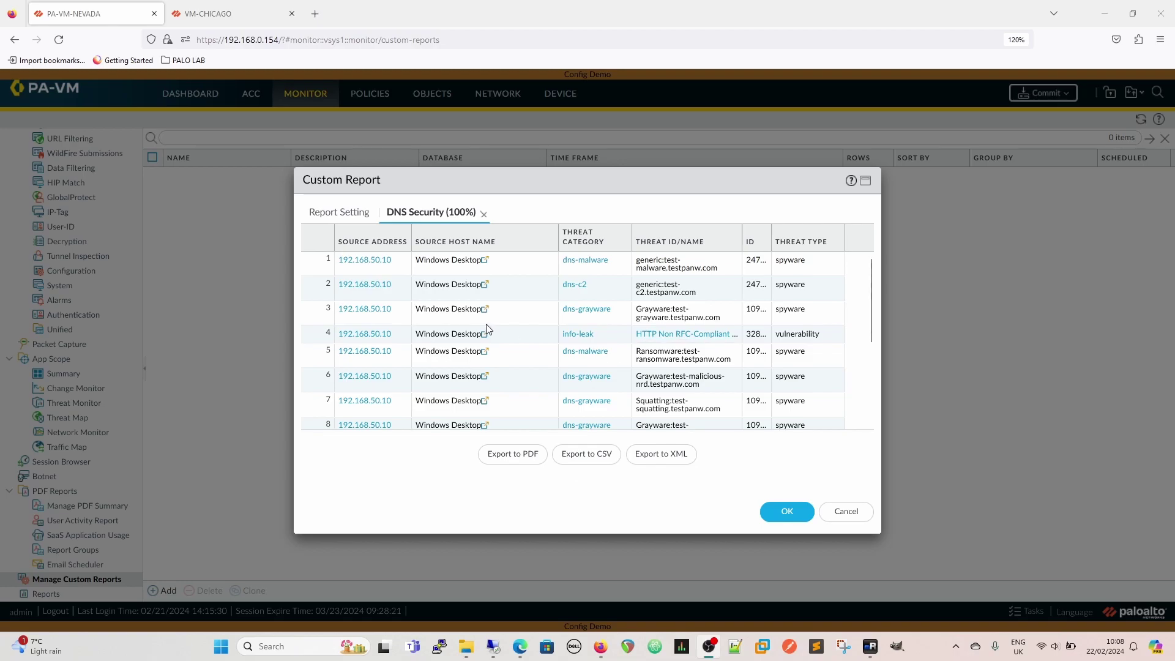
scroll(488, 330, "down", 3)
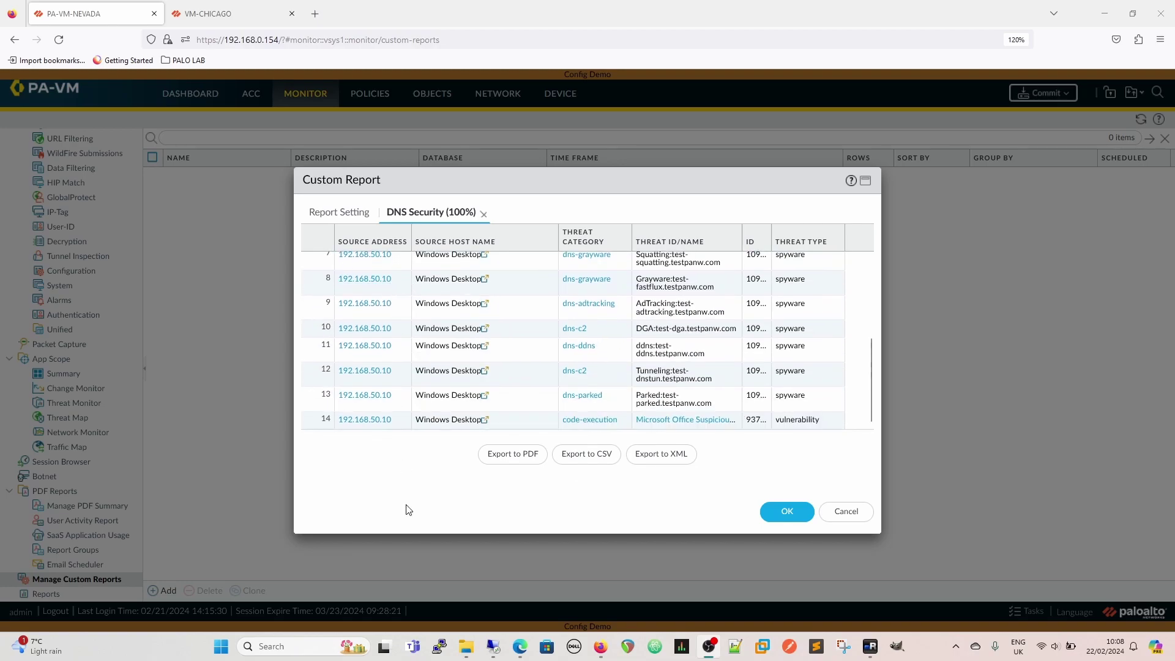
scroll(582, 276, "up", 3)
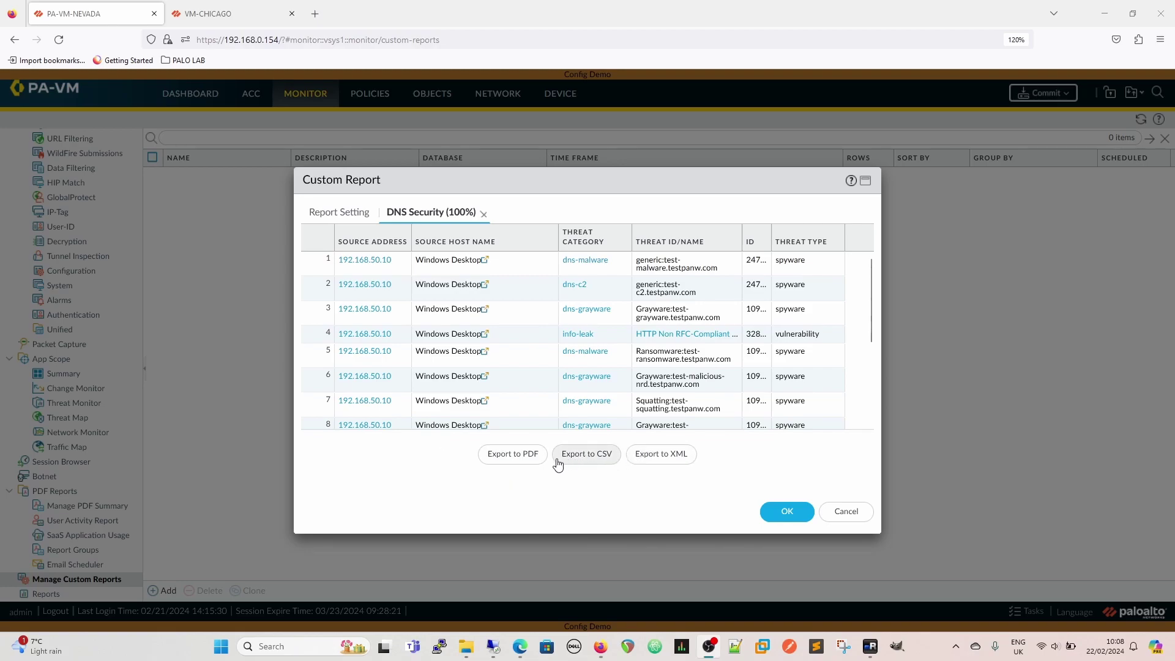
left_click(595, 461)
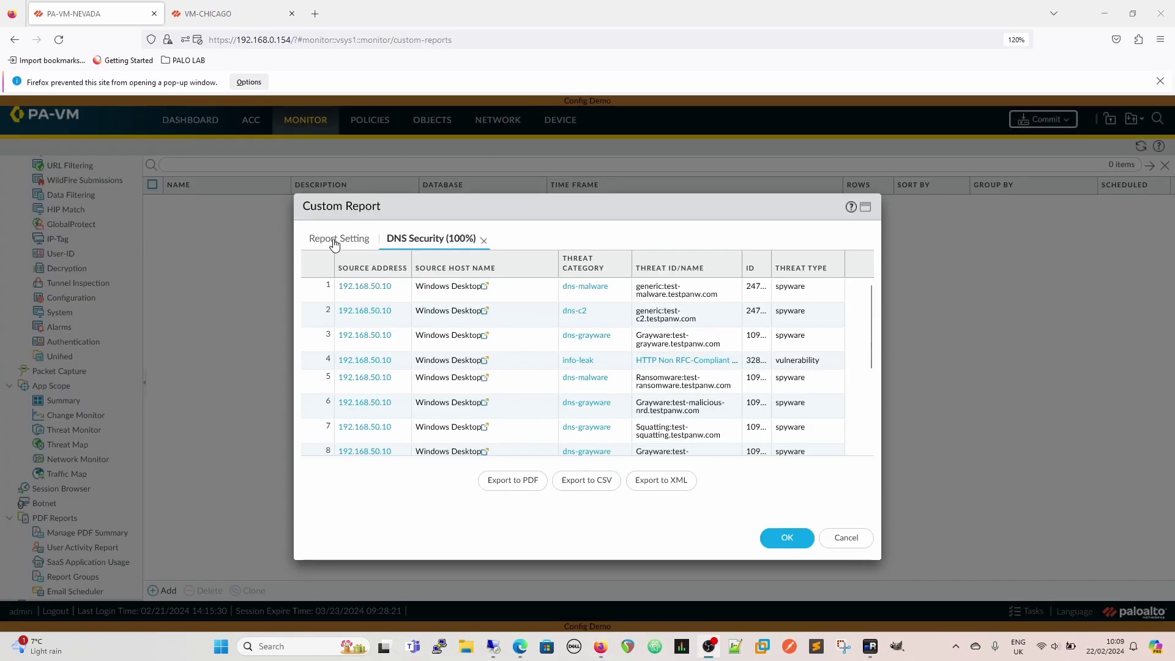
Return to the custom report's settings and save the DNS Security report.
left_click(334, 244)
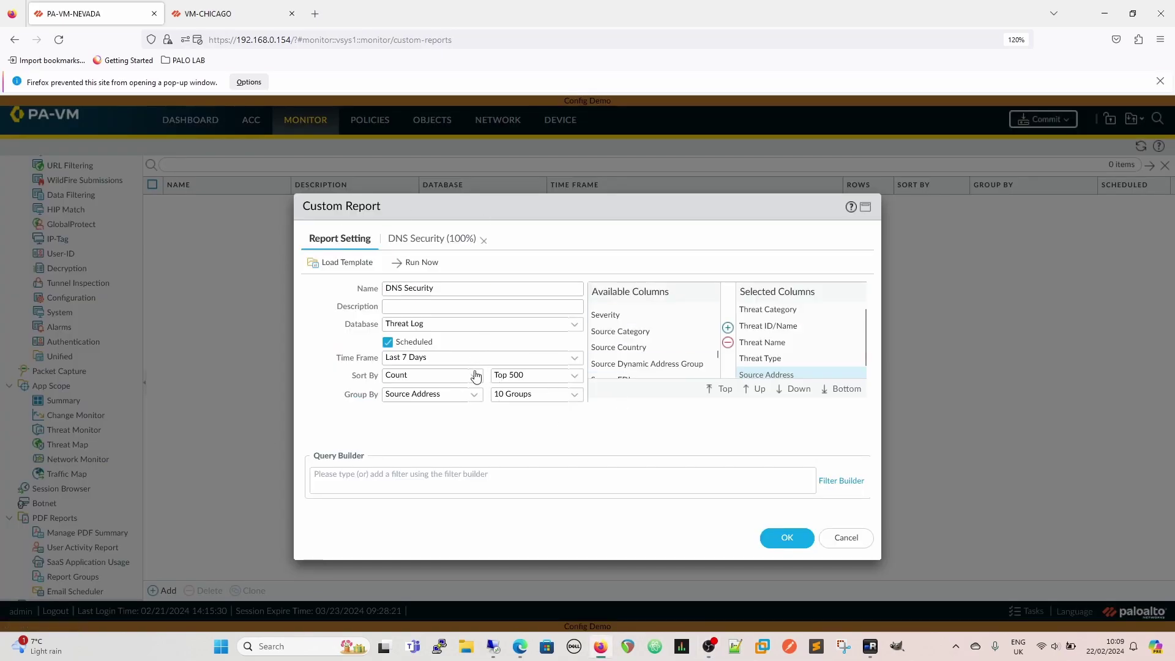
left_click(788, 539)
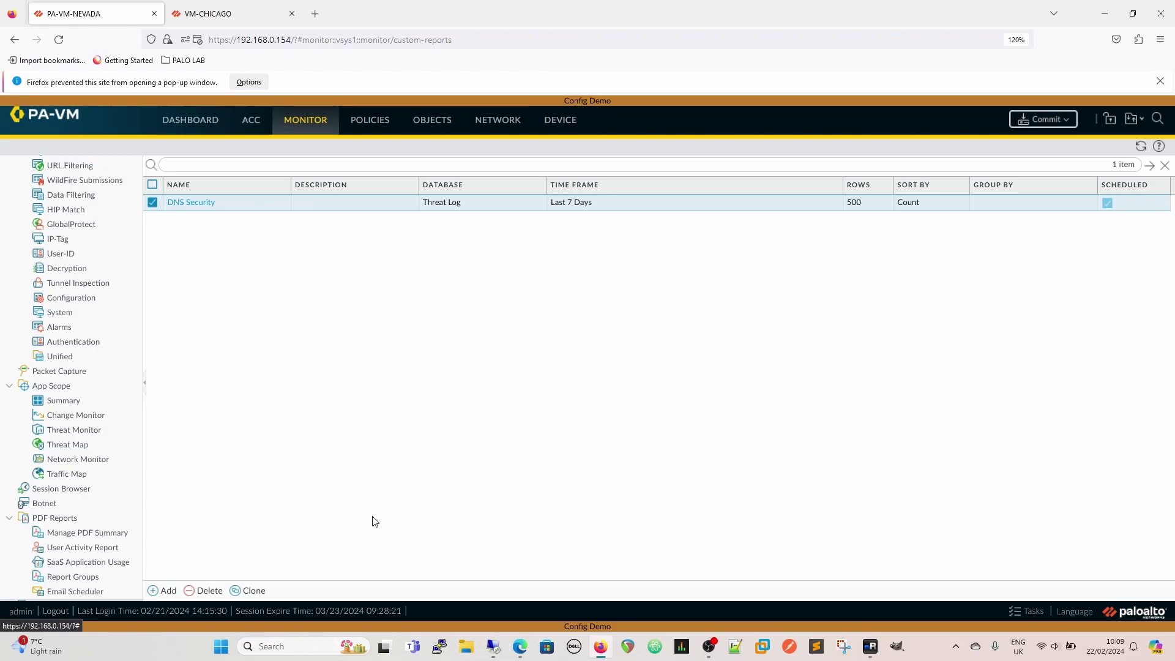
View the predefined Threats report for 19 February 2024 and look through the available threat reports.
scroll(29, 514, "down", 1)
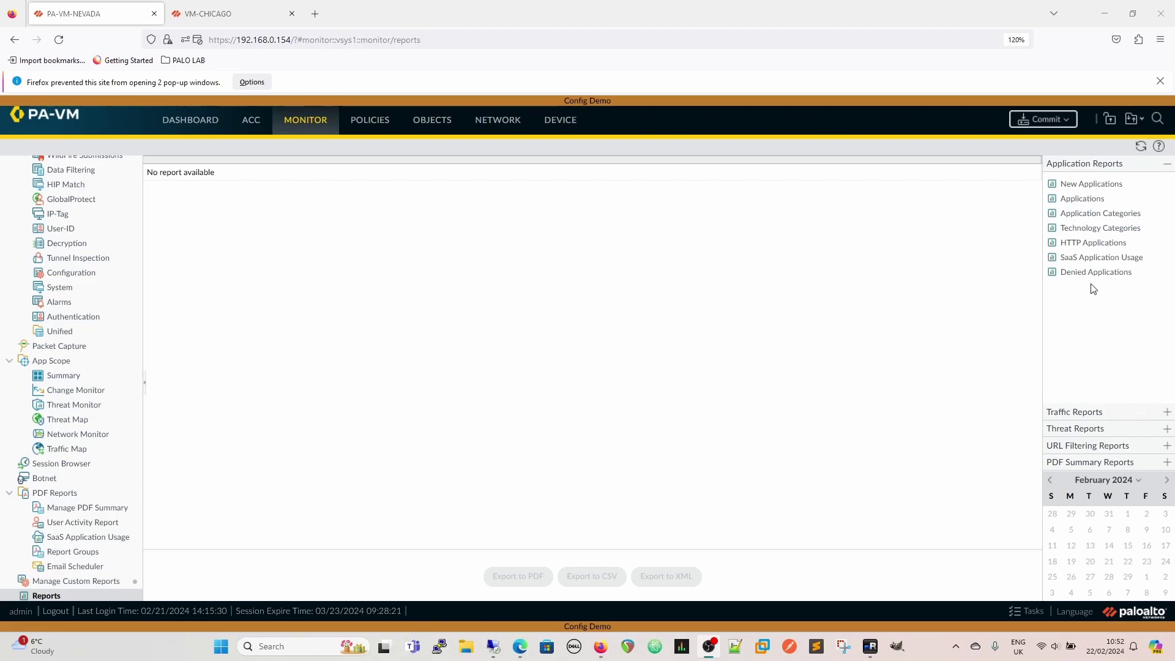
left_click(1111, 214)
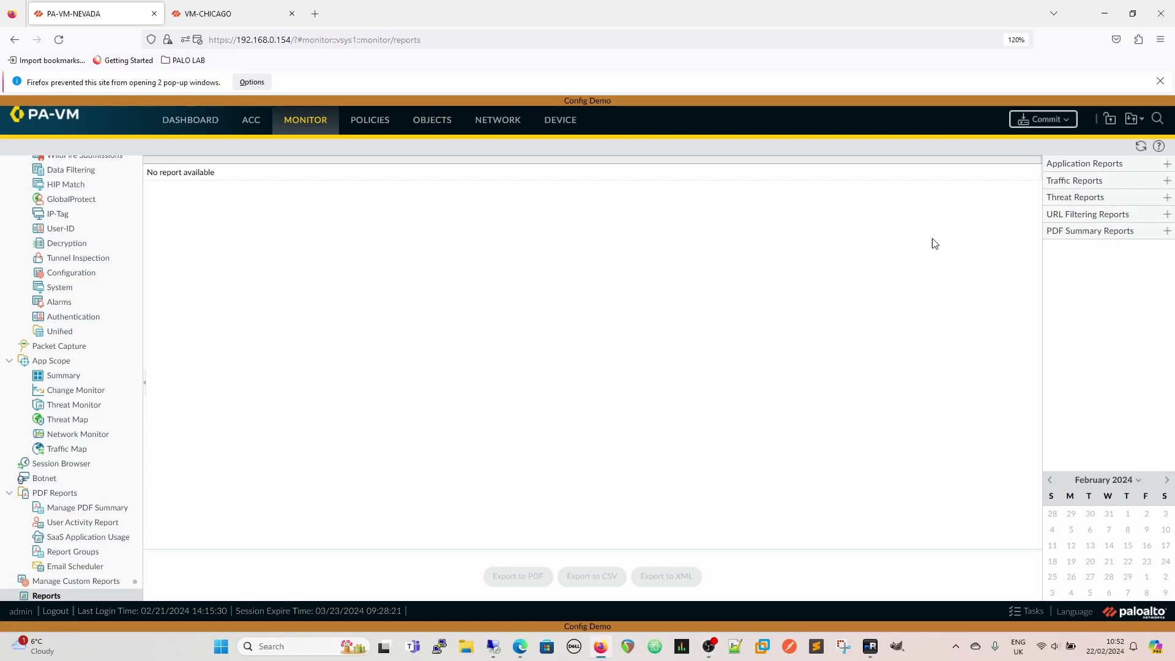
left_click(1167, 200)
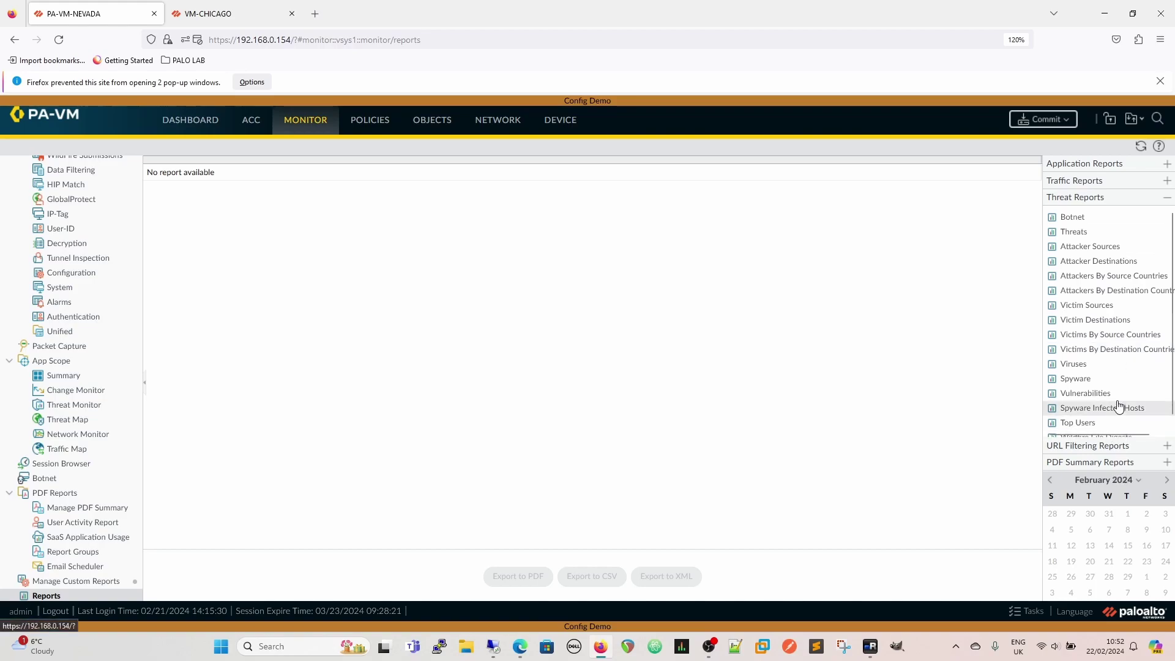
left_click(1075, 231)
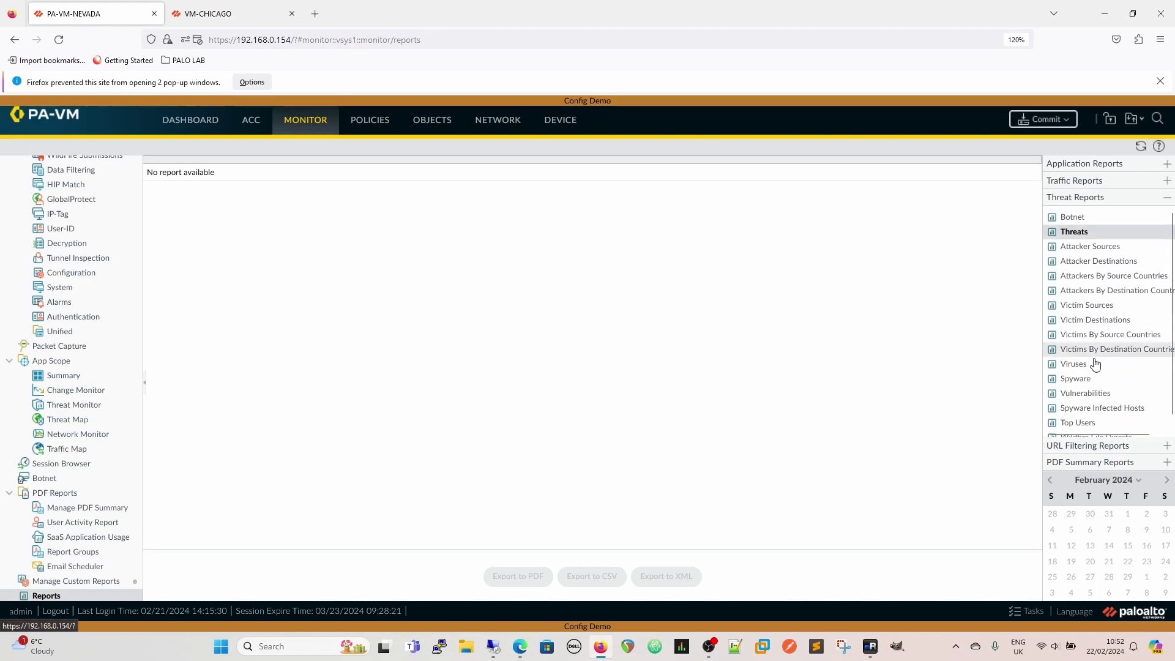
left_click(1072, 562)
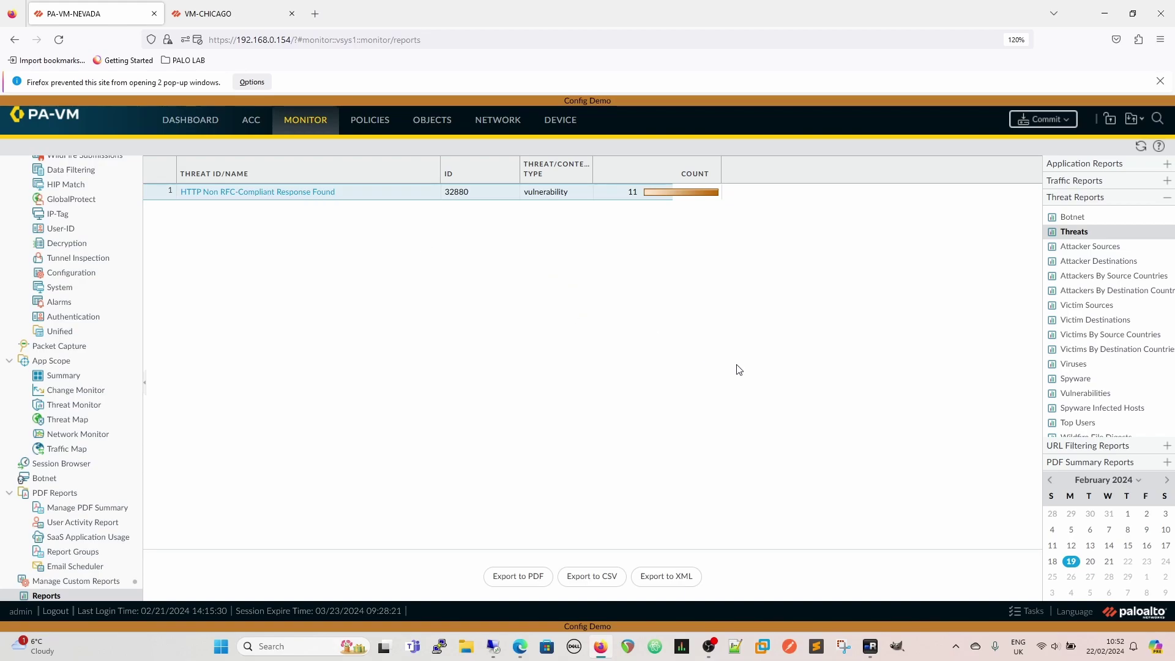
scroll(1091, 399, "down", 1)
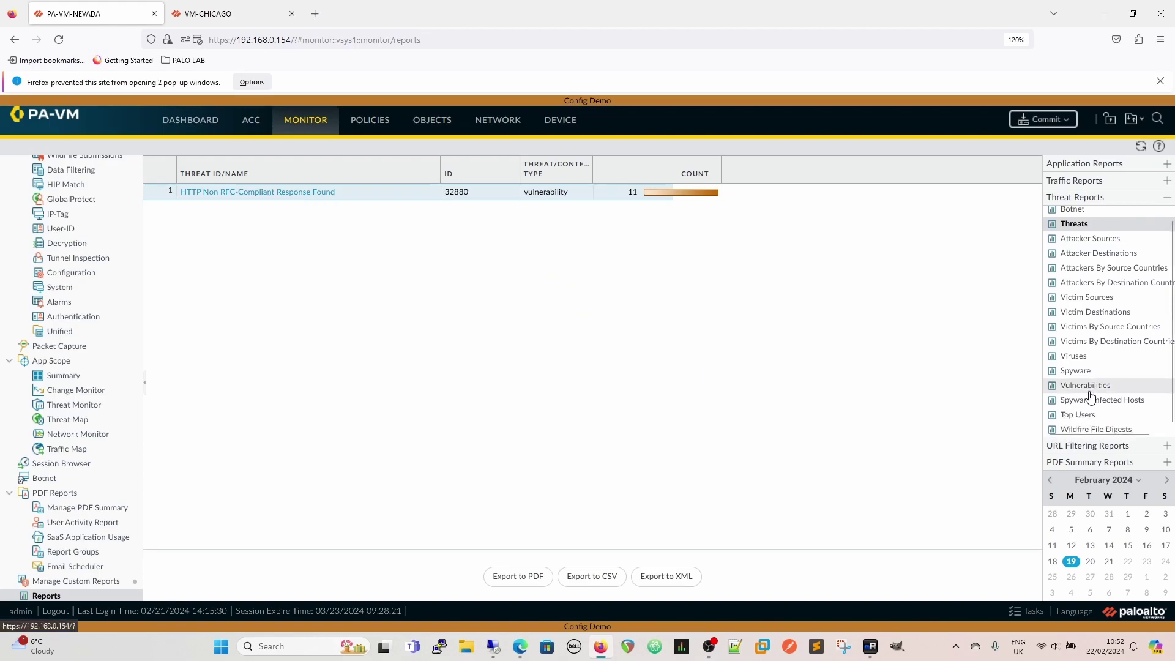
View the Blocked Categories URL filtering report for 21 February 2024.
left_click(1166, 446)
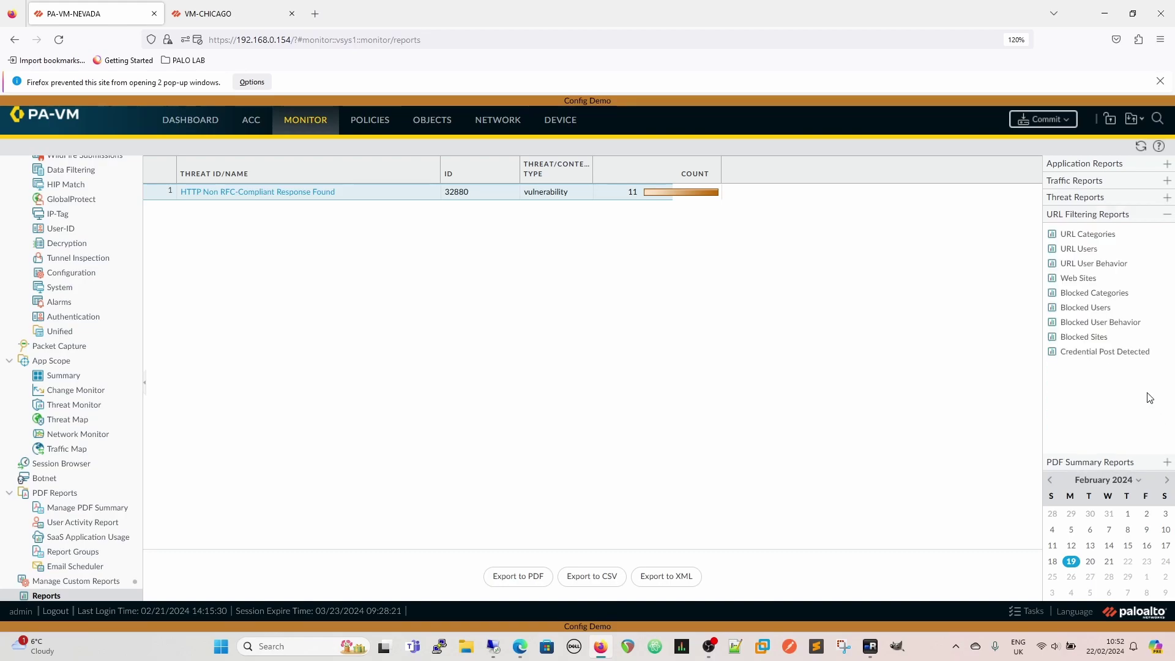
left_click(1095, 293)
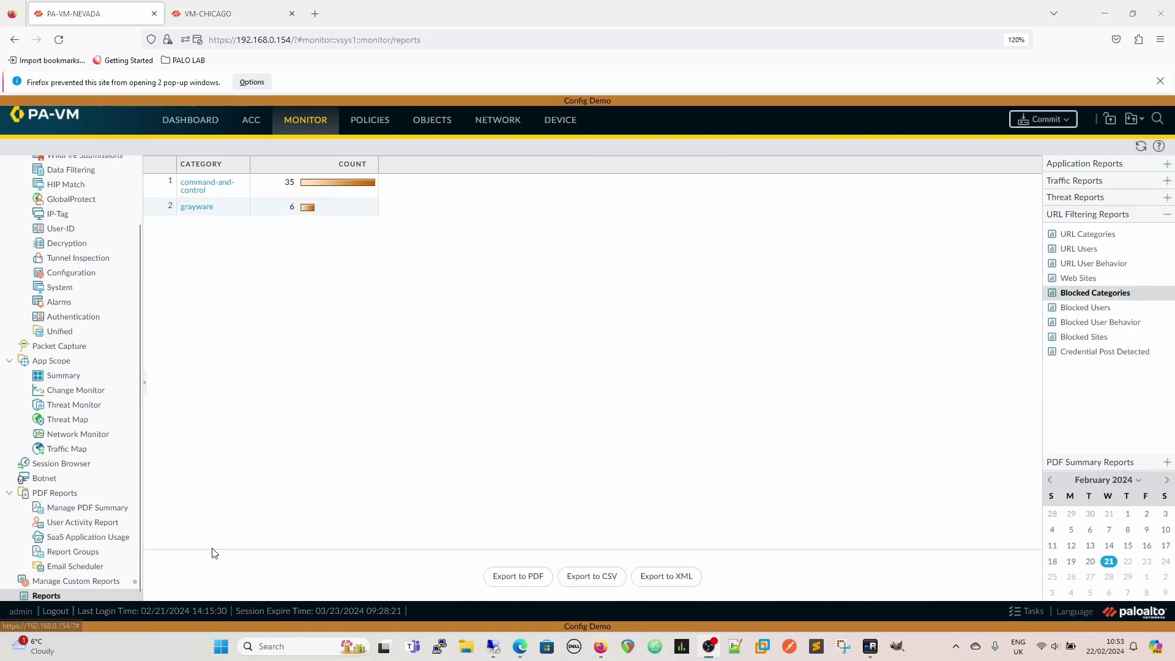
left_click(1110, 563)
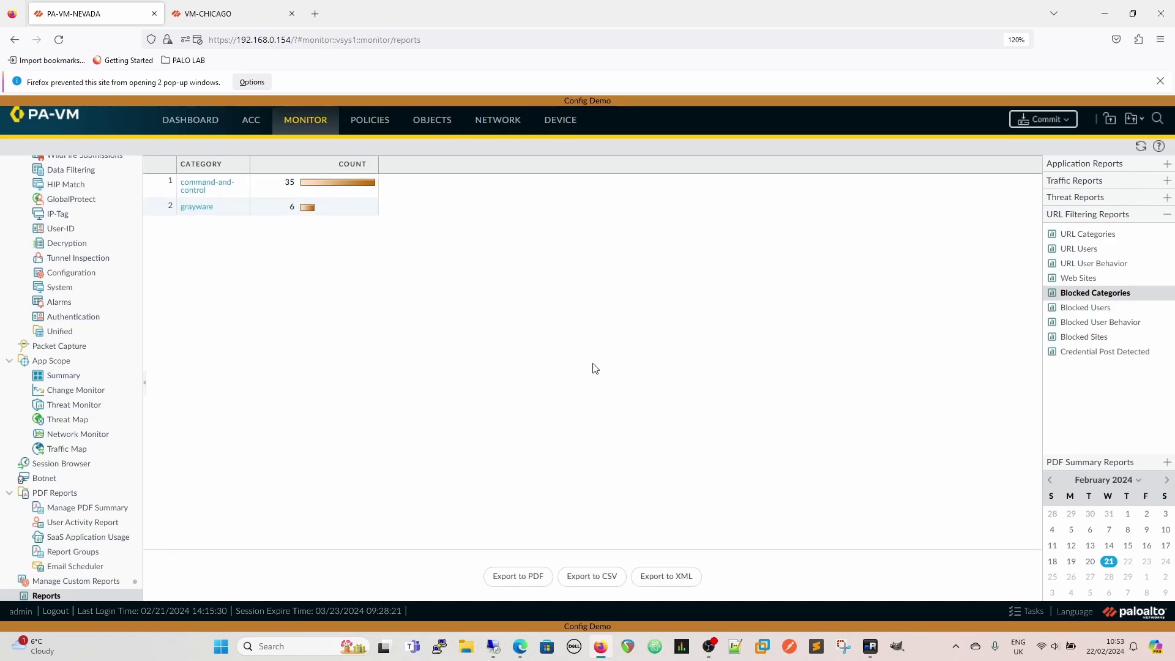
Drill down from the grayware category into its network activity and show Application Usage by threats.
left_click(197, 206)
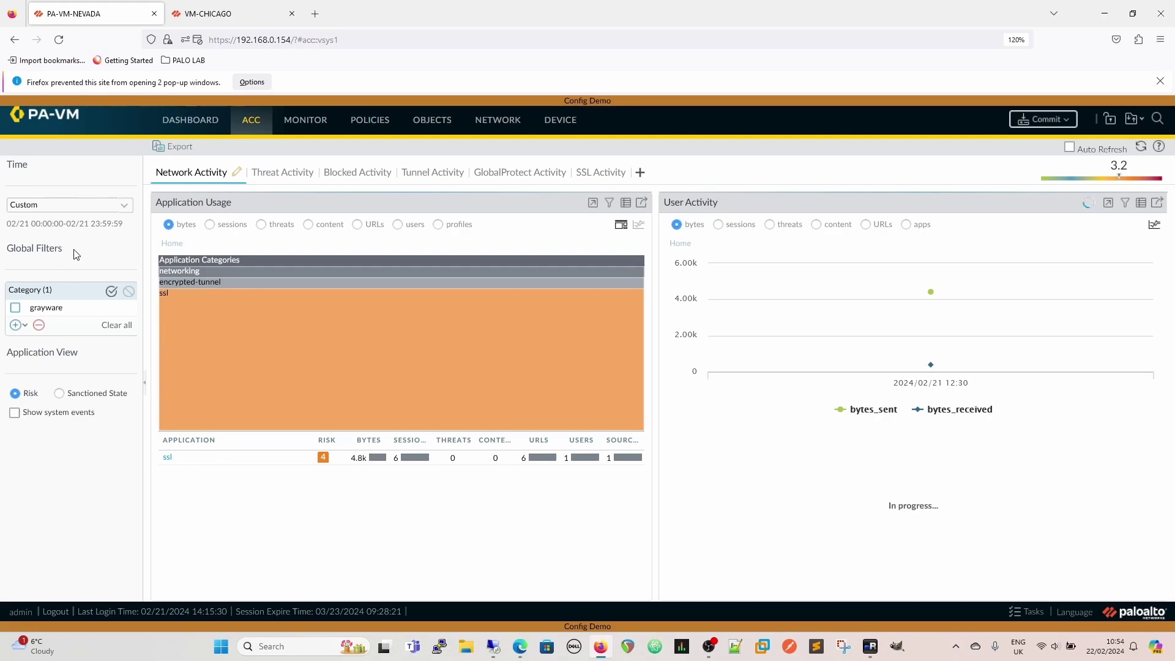
scroll(414, 399, "down", 1)
scroll(445, 375, "up", 1)
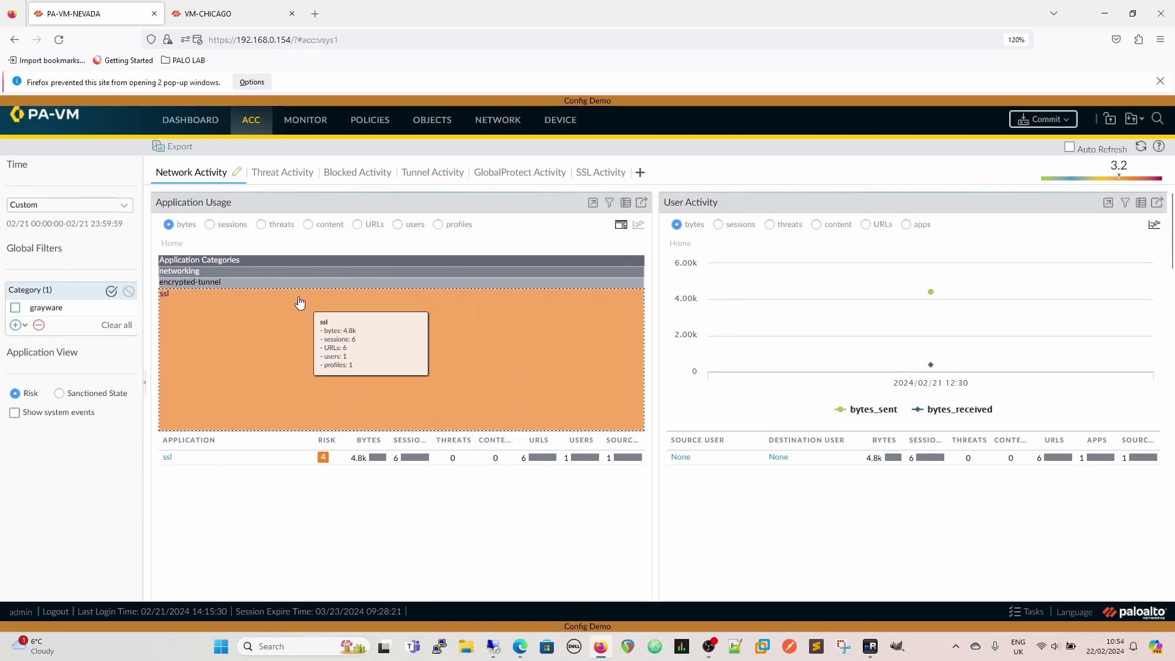
left_click(261, 224)
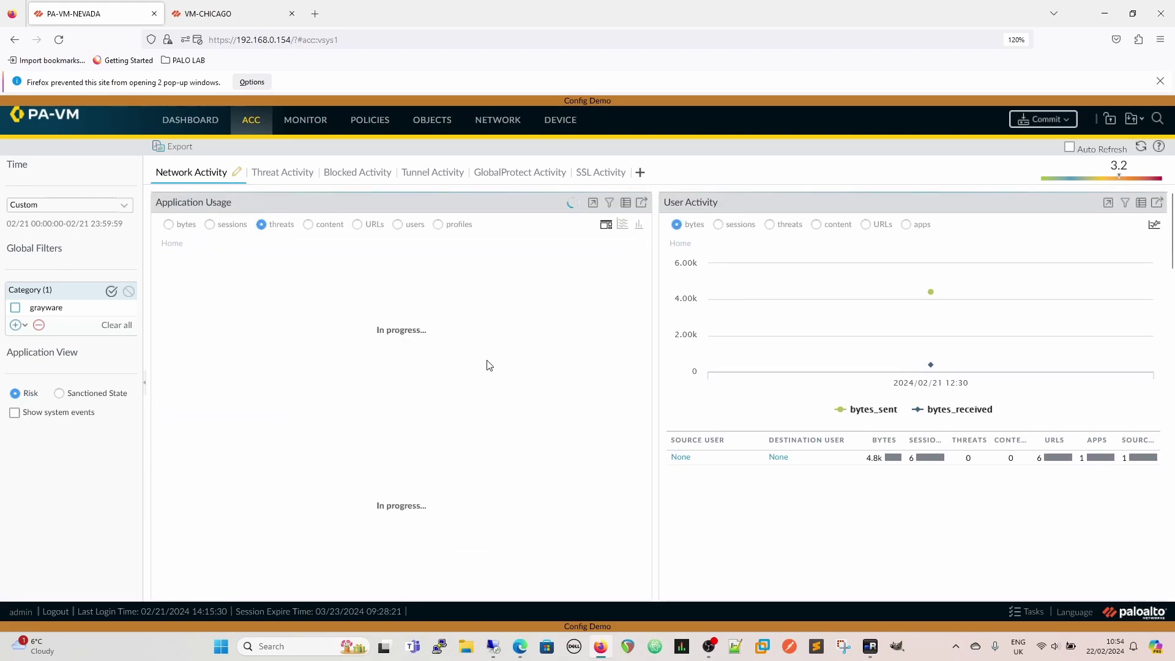
Examine the user, source IP, destination IP and source and destination region activity for the grayware category.
scroll(668, 390, "down", 1)
scroll(664, 367, "down", 4)
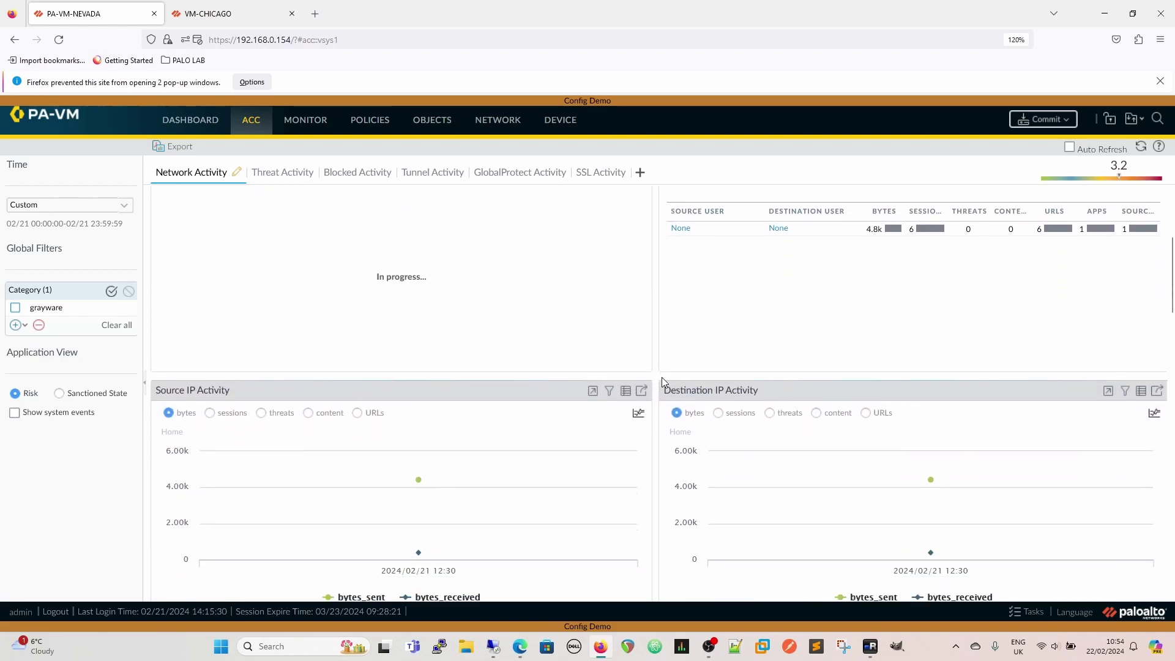
scroll(753, 288, "up", 7)
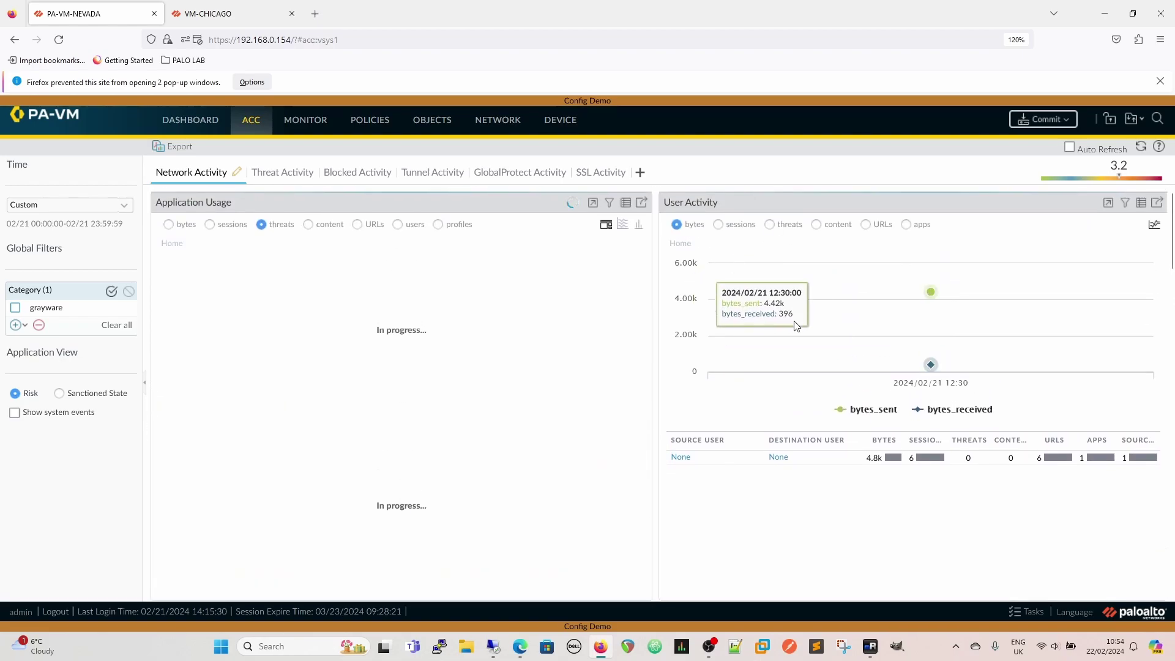
scroll(852, 447, "down", 4)
scroll(852, 446, "down", 6)
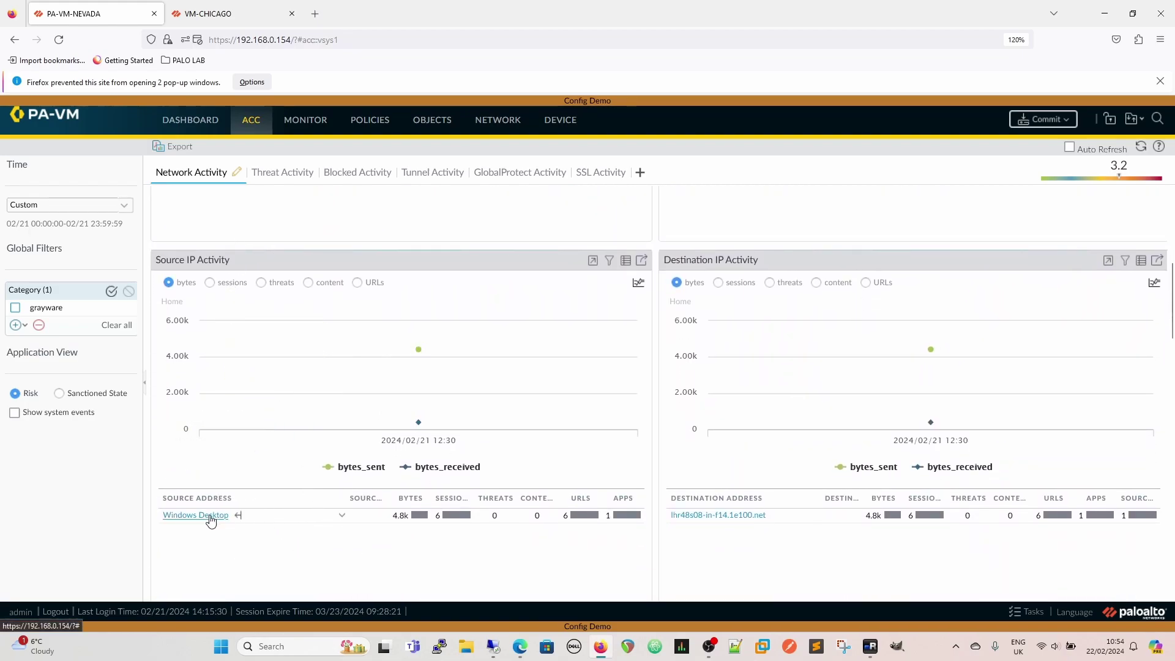
mouse_move(211, 520)
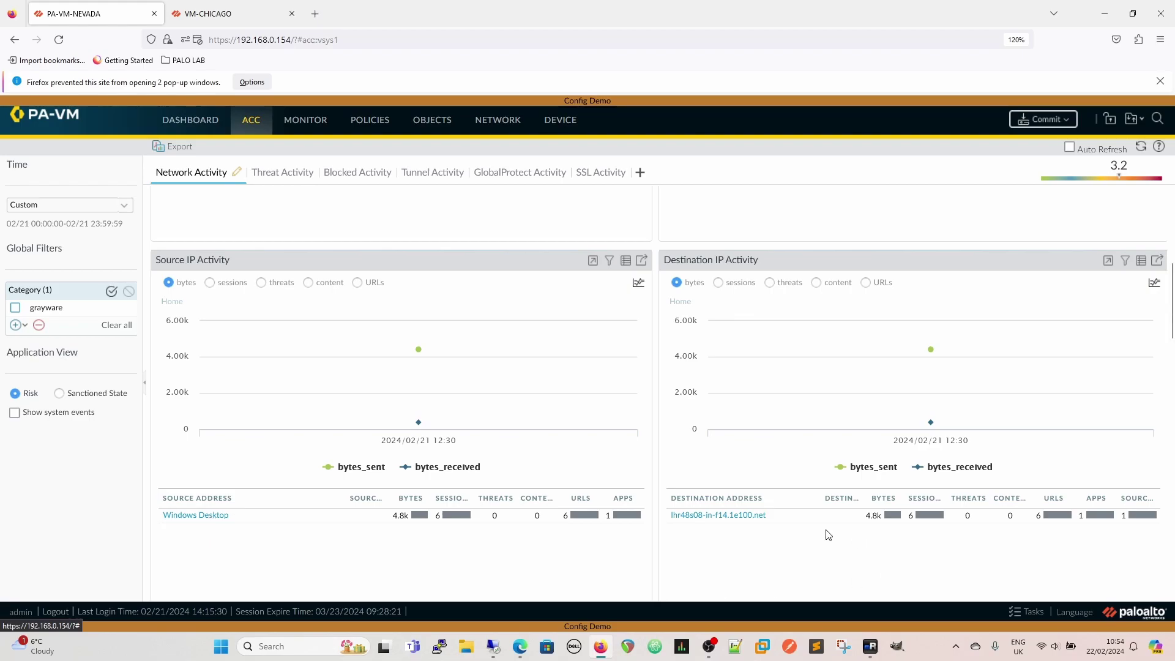
mouse_move(741, 518)
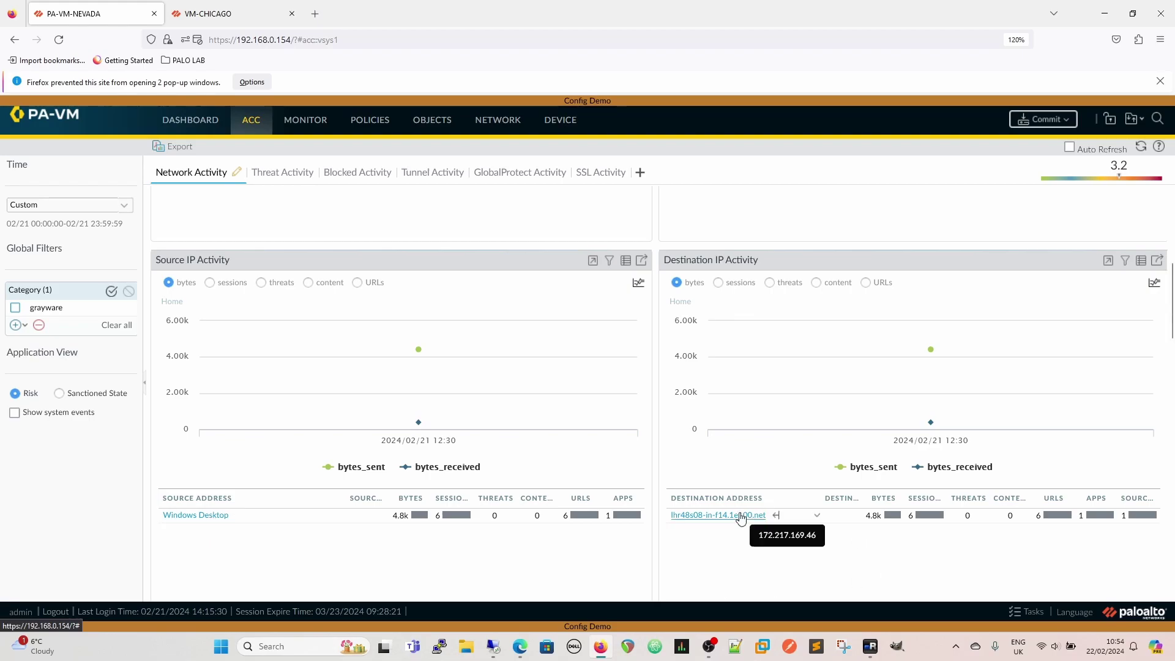
scroll(741, 518, "down", 5)
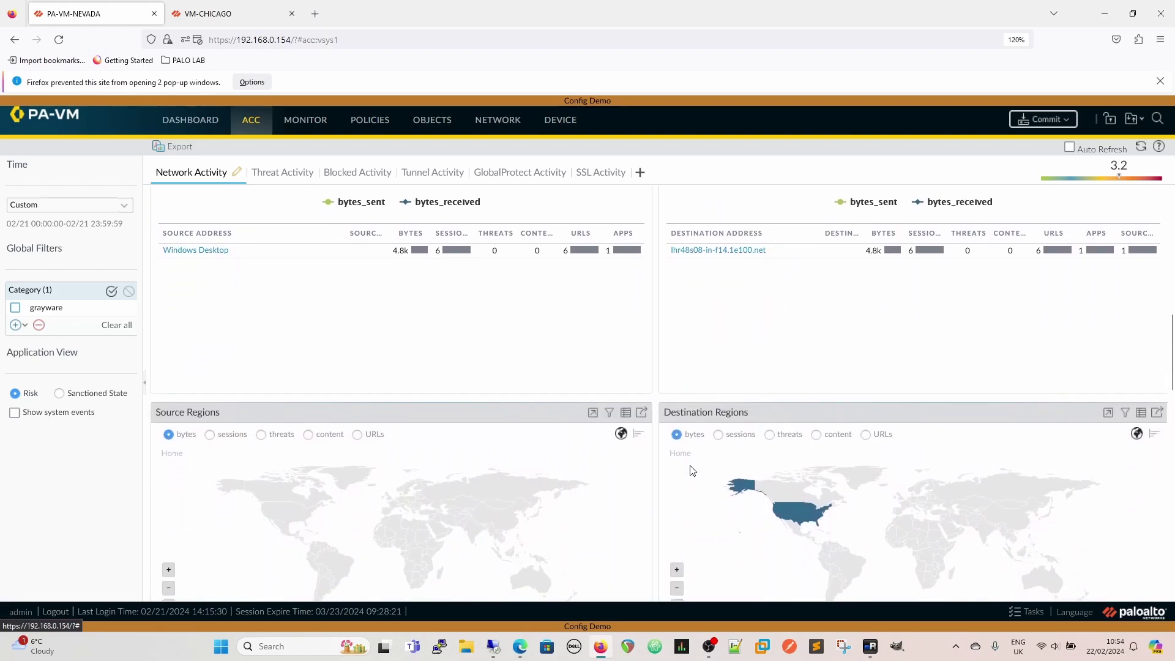
scroll(692, 470, "down", 3)
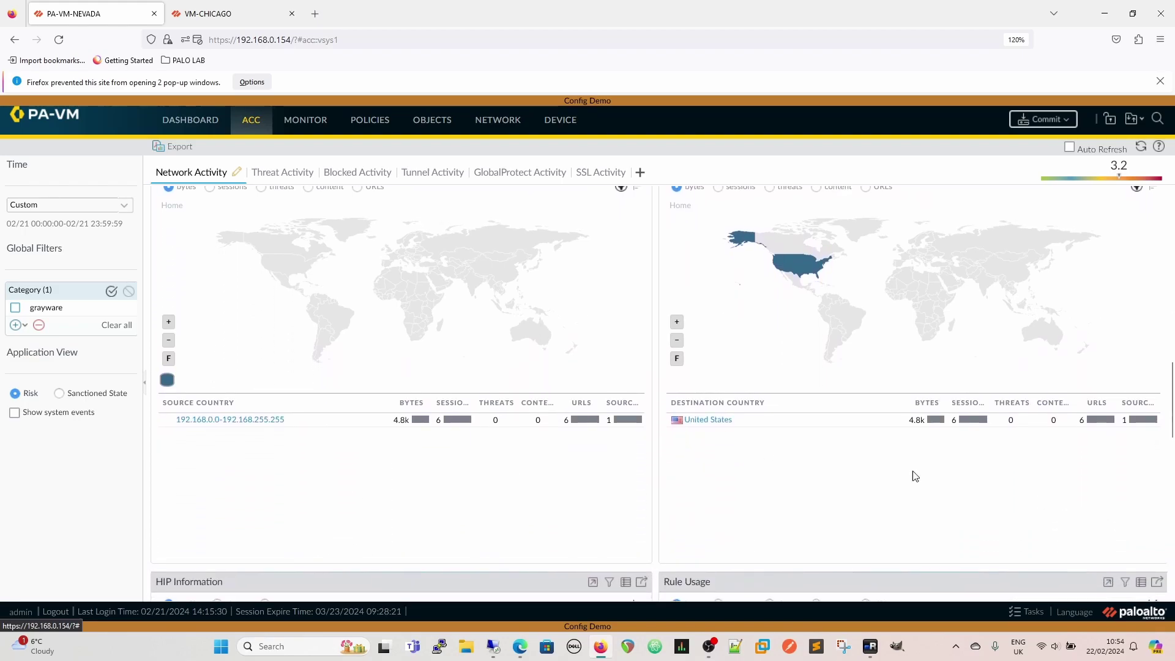
scroll(778, 422, "up", 1)
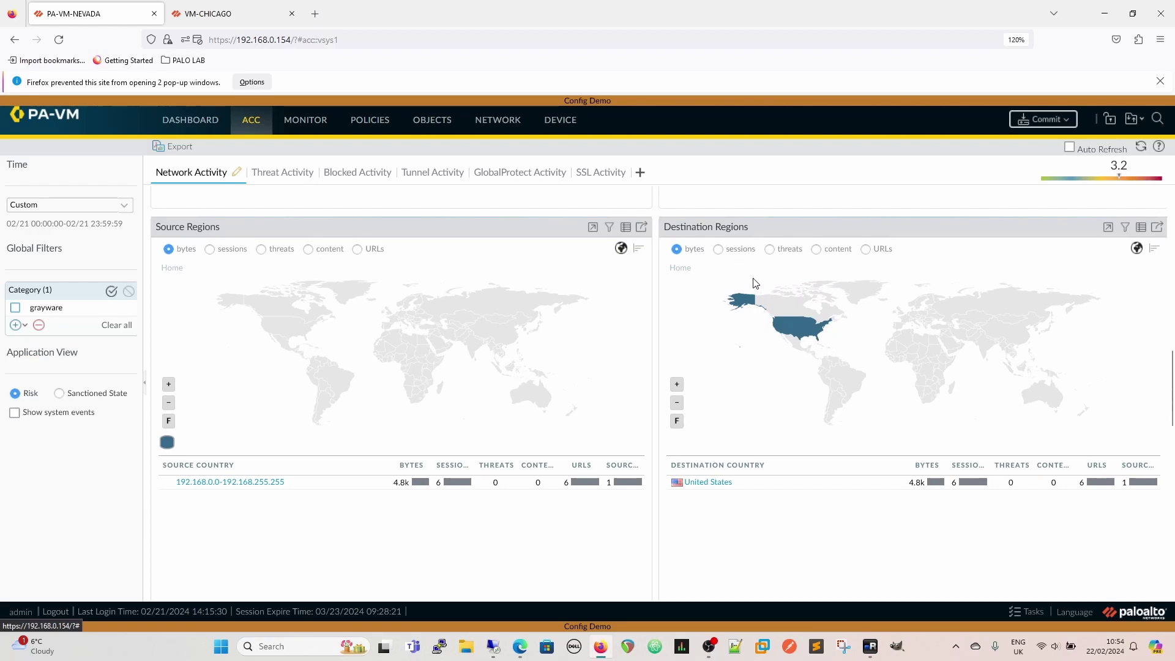
scroll(559, 388, "up", 5)
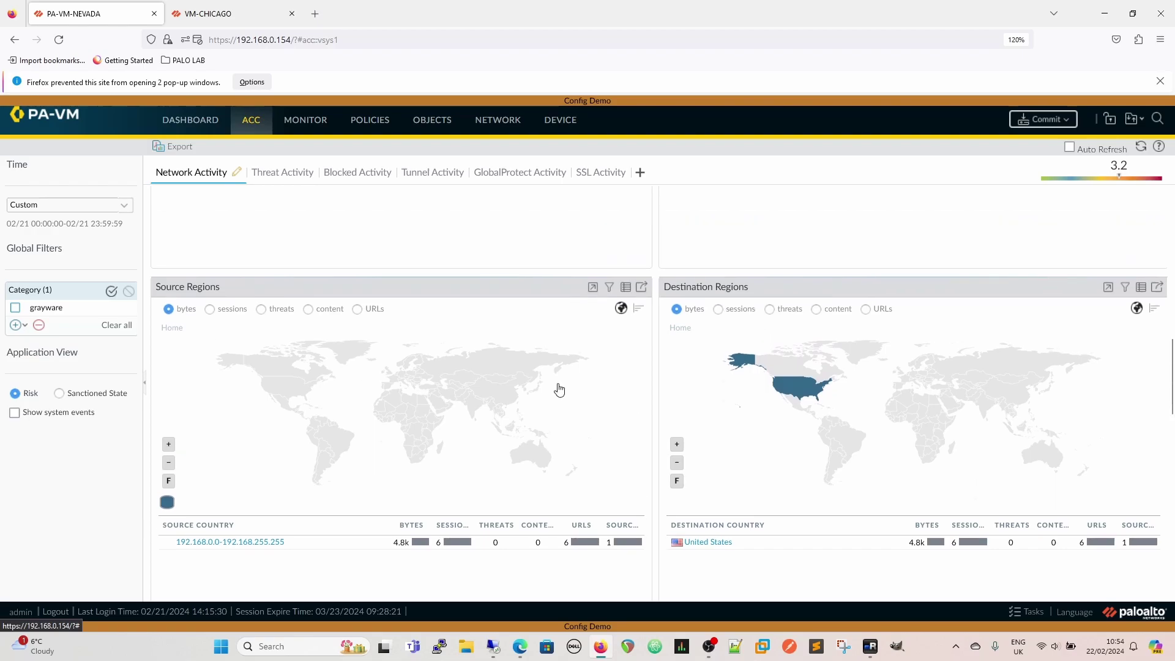
scroll(559, 393, "up", 5)
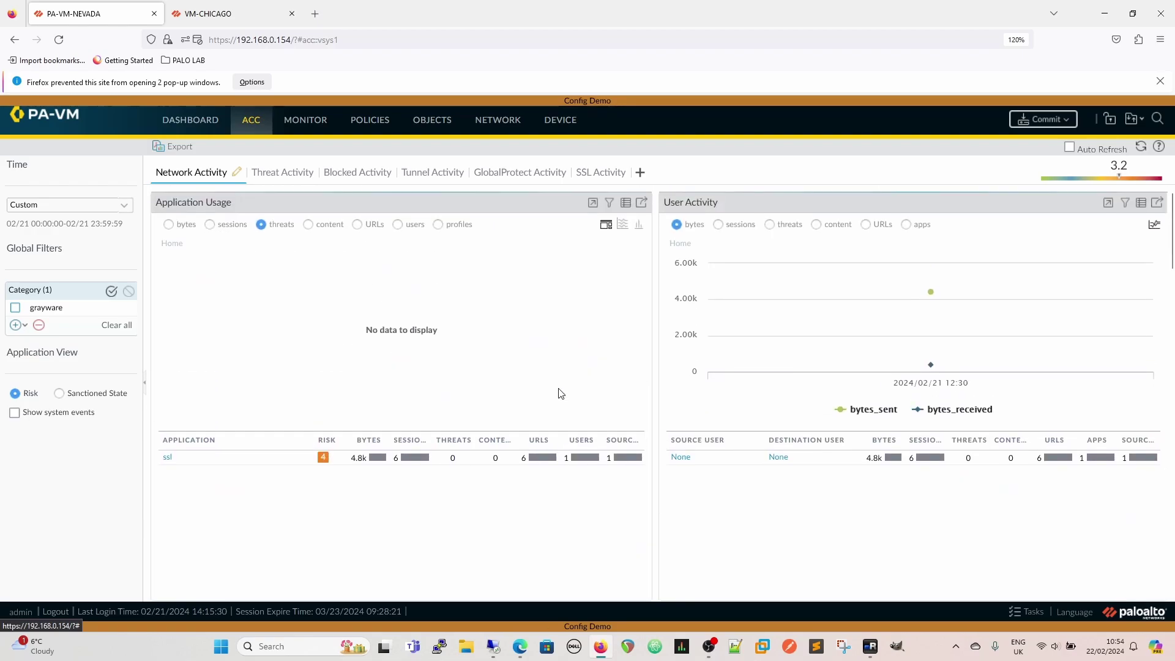